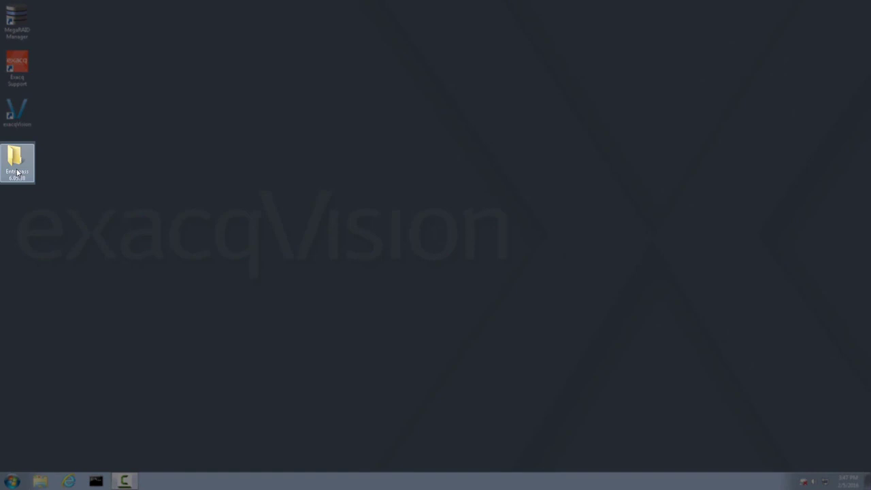
- Browse into Entrapass 6.05.38 > EPCE 6.05.38 and select the setup.exe installer
double_click(17, 172)
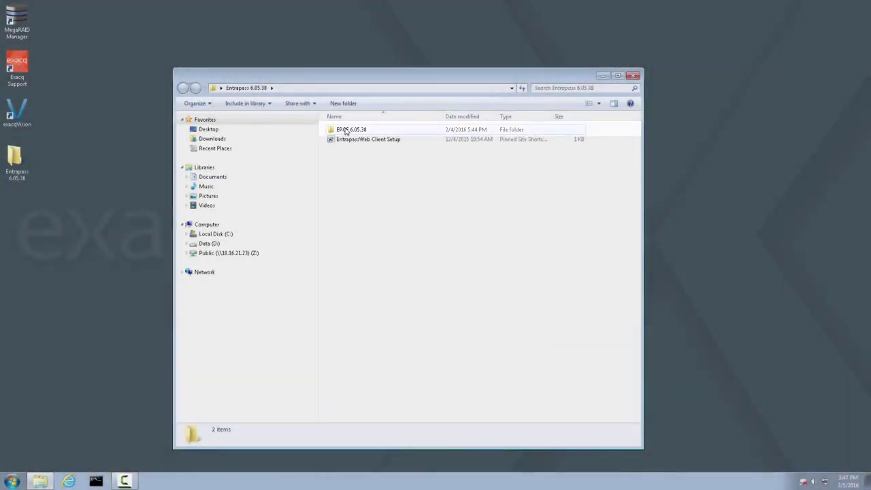
double_click(351, 129)
left_click(347, 310)
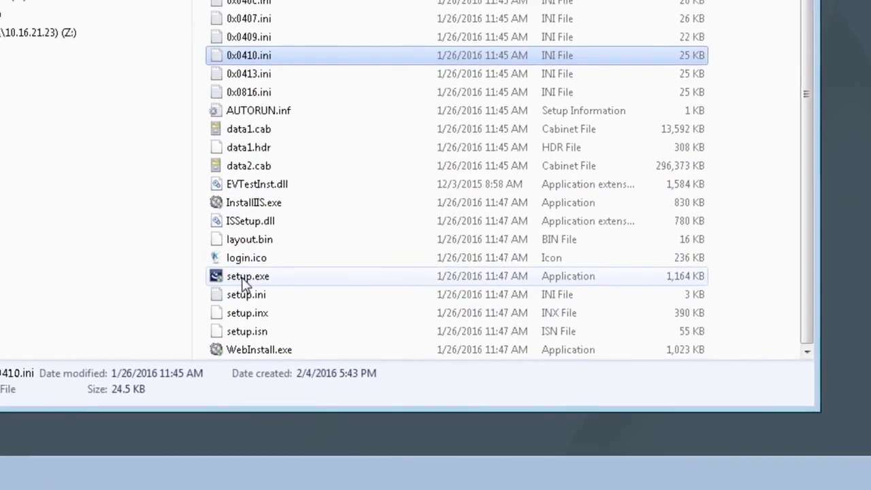
left_click(242, 275)
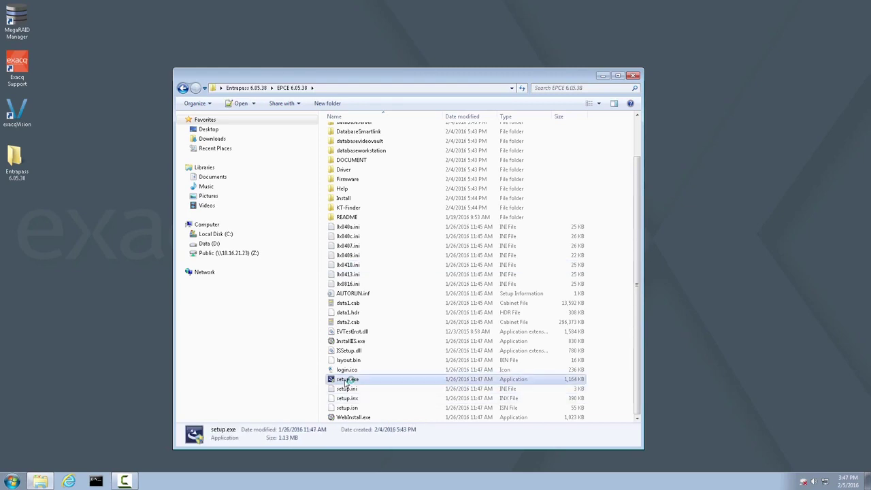
- Launch setup.exe in English (United States) and advance past the Welcome and Setup Start pages
double_click(346, 380)
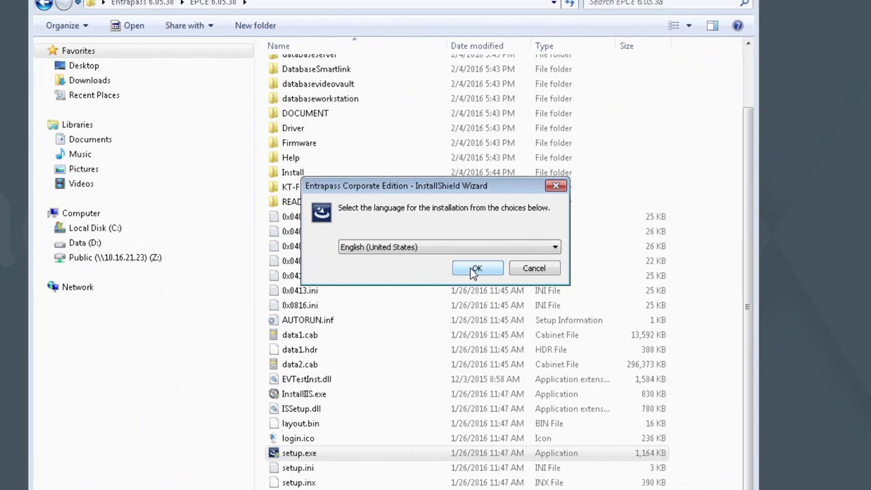
left_click(476, 269)
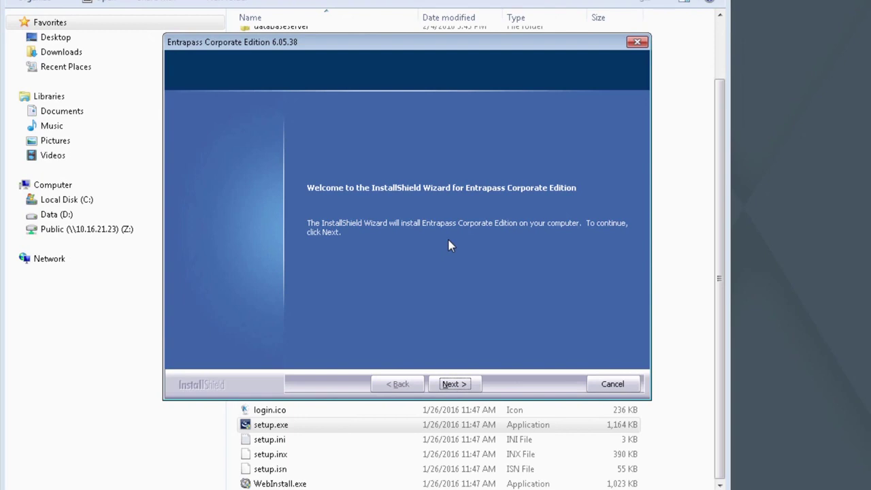
left_click(450, 385)
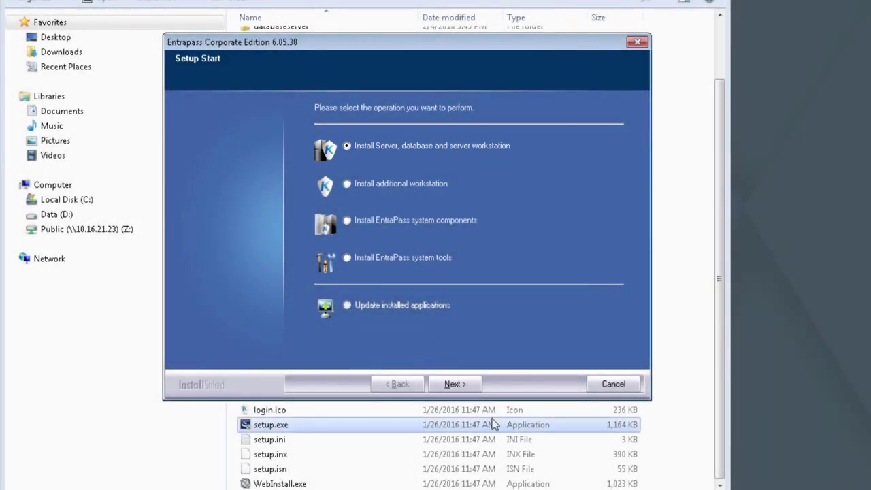
left_click(453, 383)
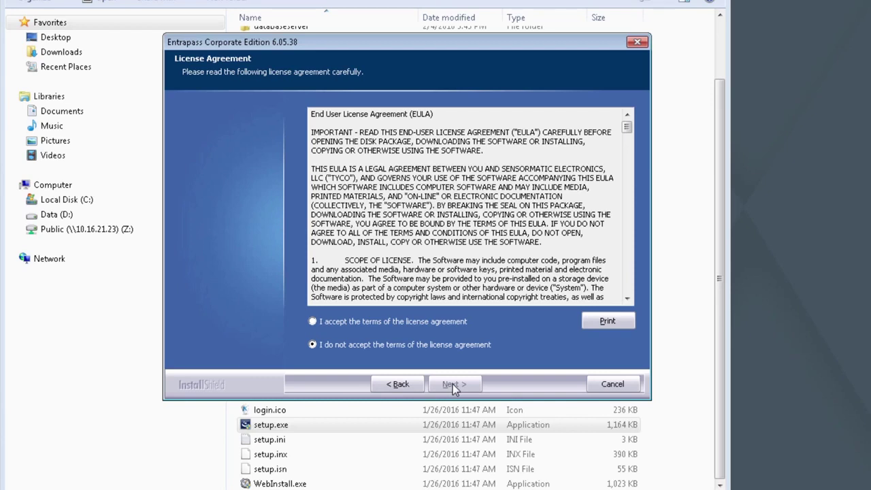
- Accept the license, enter user admin and company exacq, and keep C:\Program Files (x86)\Kantech
left_click(355, 321)
left_click(450, 385)
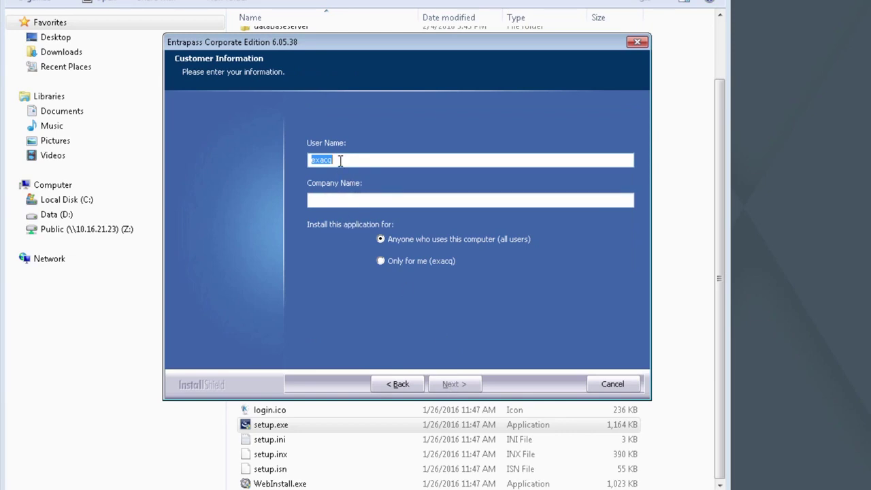
left_click_drag(335, 160, 285, 159)
type("admin")
key("Tab")
type("exacq")
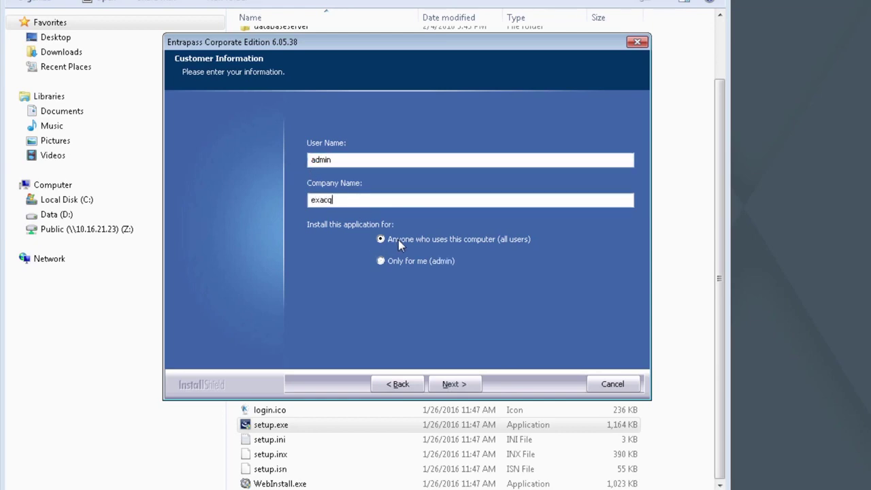
left_click(457, 384)
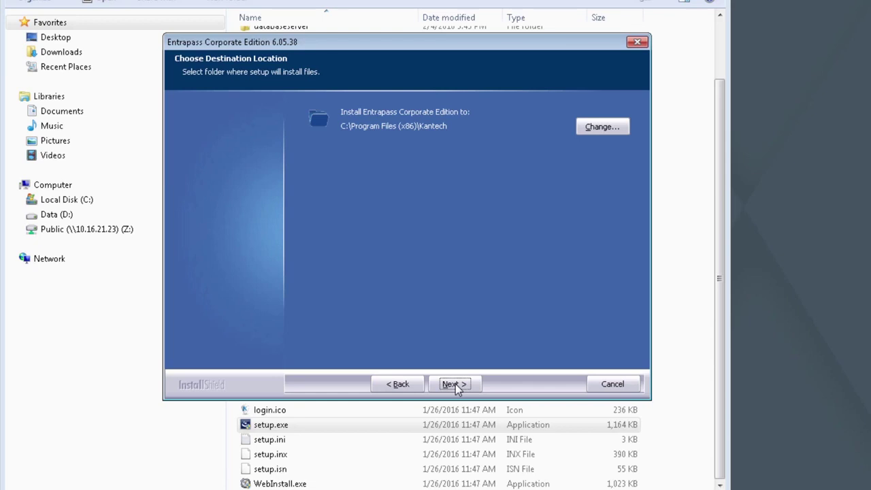
left_click(455, 384)
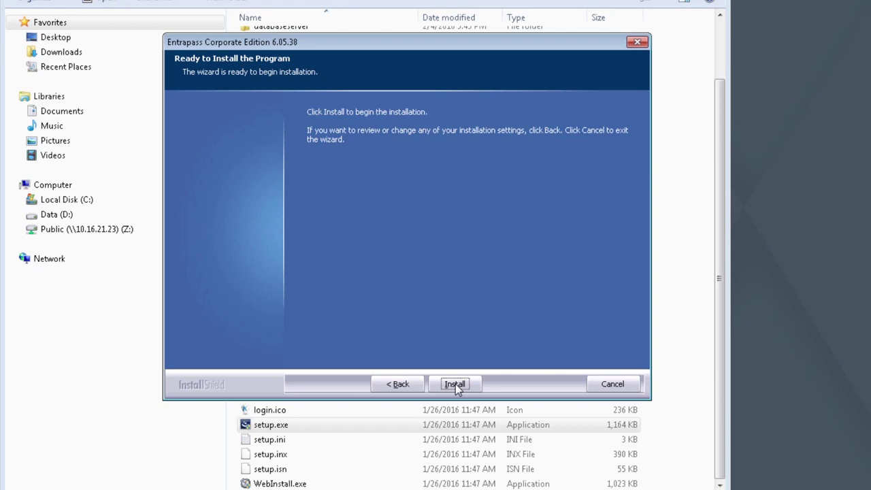
- Start the EntraPass installation and let it run until the InstallIIS.exe security warning appears
left_click(455, 383)
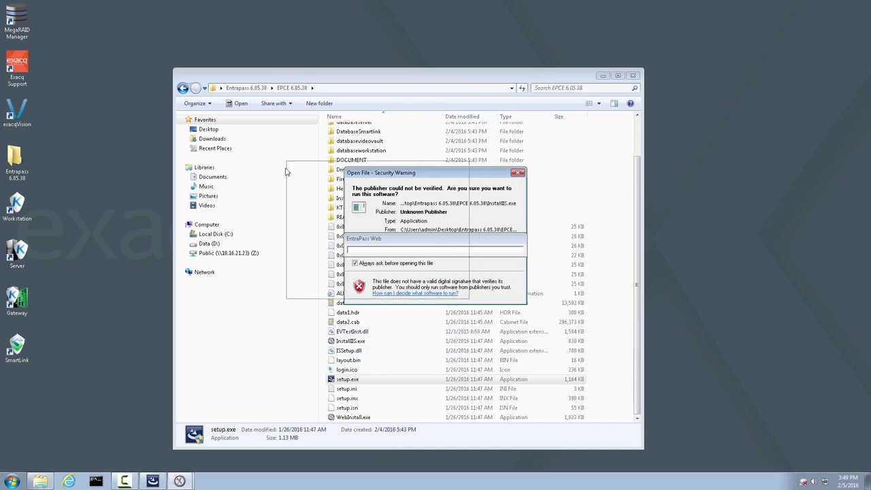
- Allow InstallIIS.exe and the Tyco.Entrapass.WebSetup.msi package to run
left_click_drag(280, 172, 211, 174)
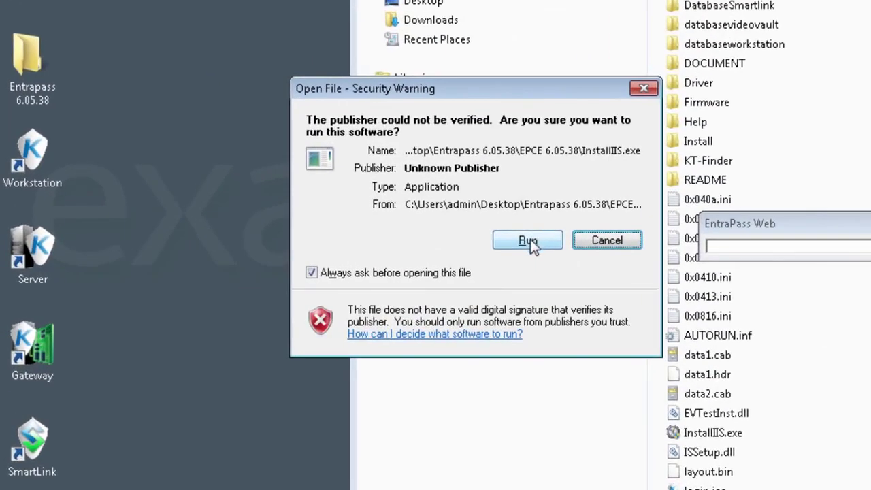
left_click(528, 240)
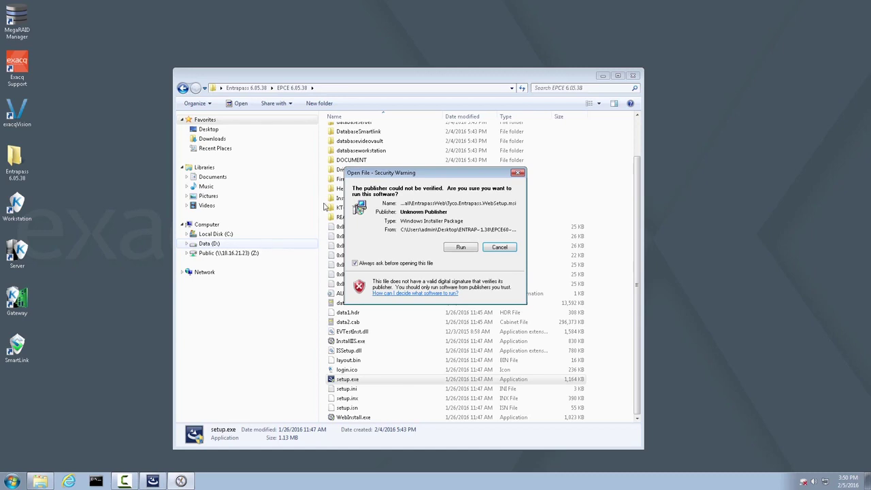
left_click_drag(415, 176, 333, 179)
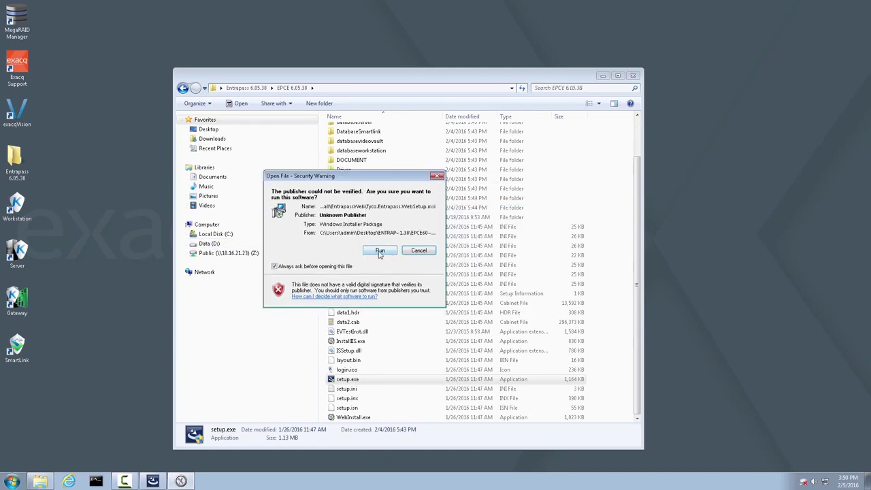
left_click(380, 251)
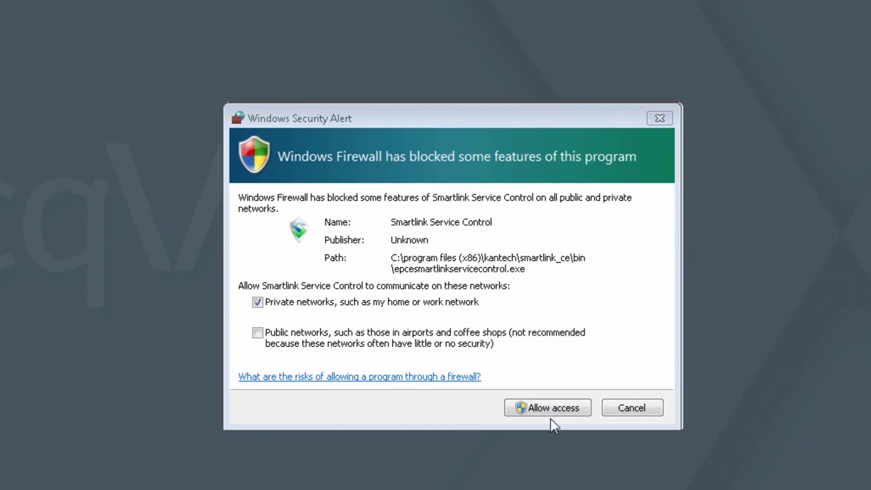
- Grant Smartlink, Server and Gateway Service Control access through the Windows Firewall
left_click(550, 413)
left_click(550, 414)
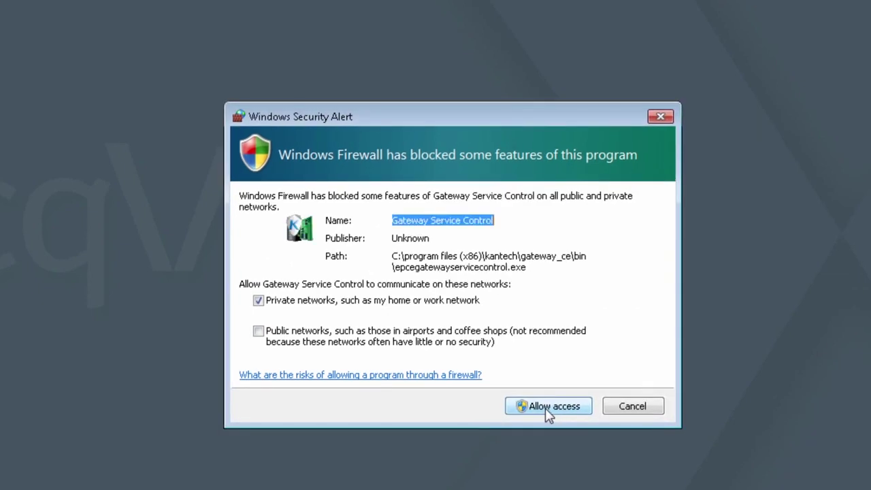
left_click(546, 410)
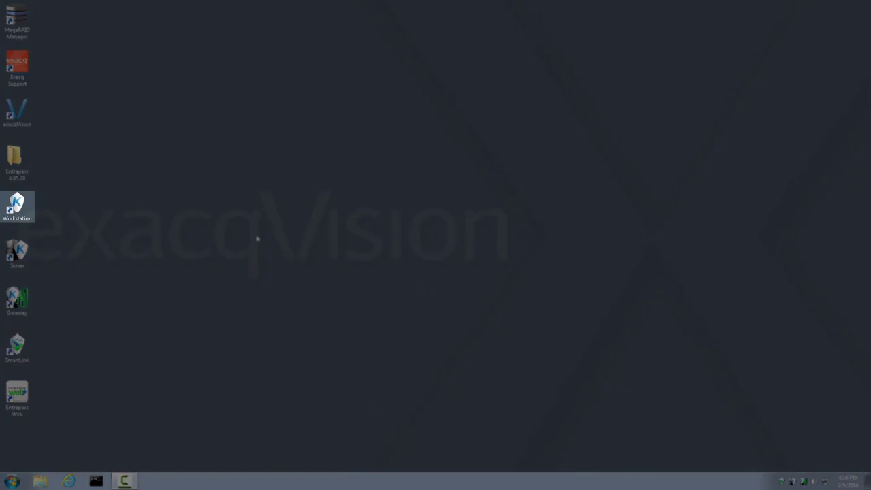
- Launch EntraPass Workstation and fill the operator login with the user name and temporary password
left_click(18, 208)
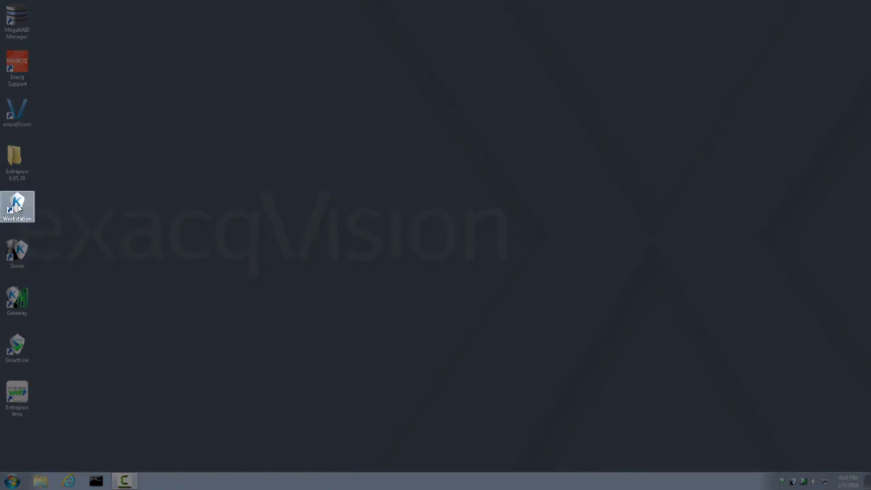
double_click(18, 208)
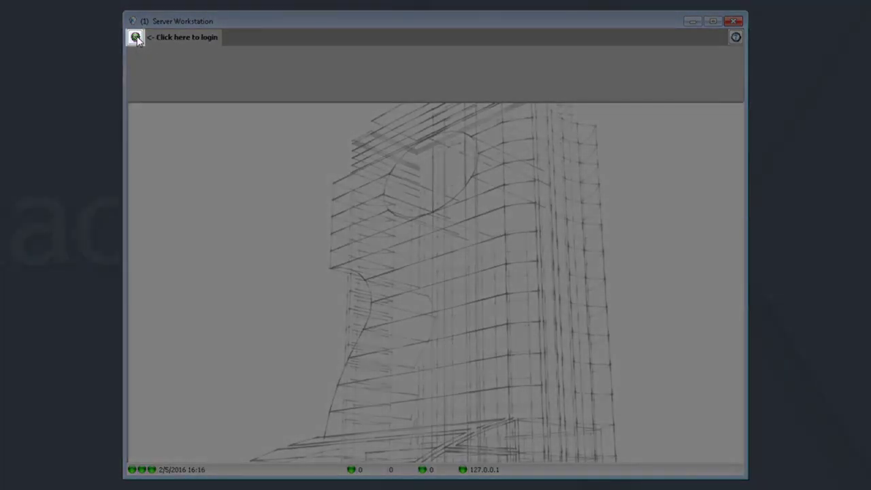
left_click(136, 36)
double_click(469, 240)
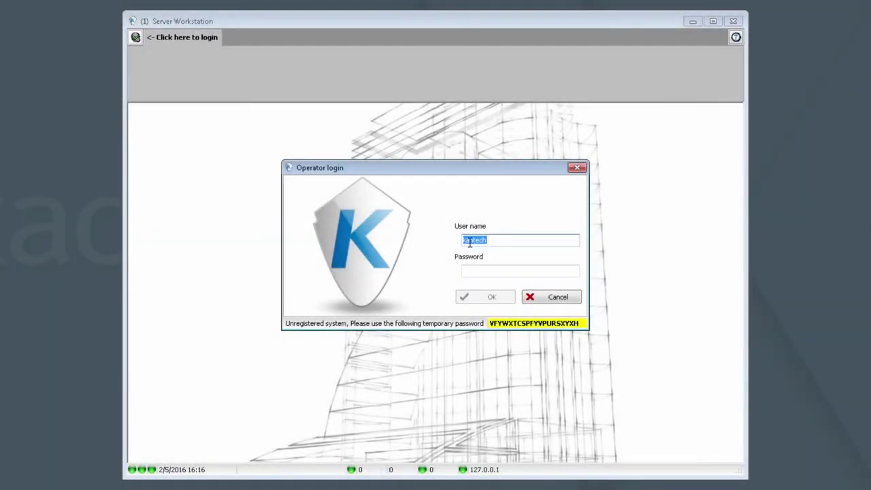
left_click(477, 271)
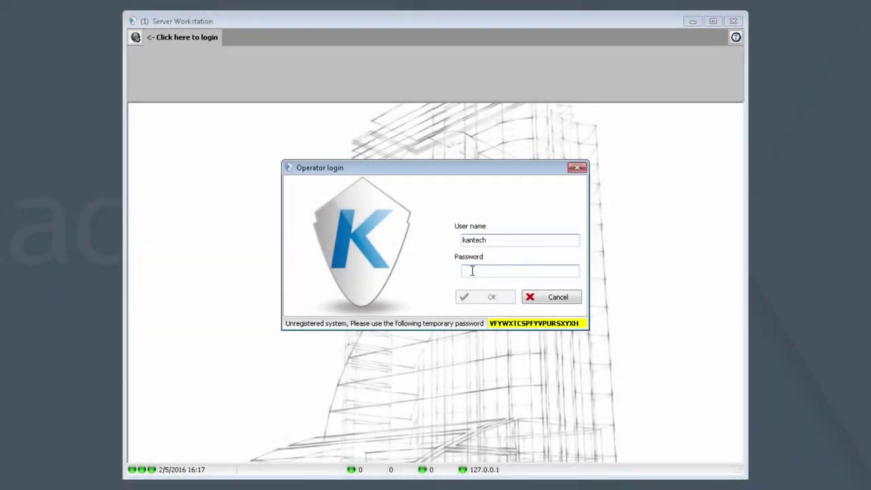
key("Caps_Lock")
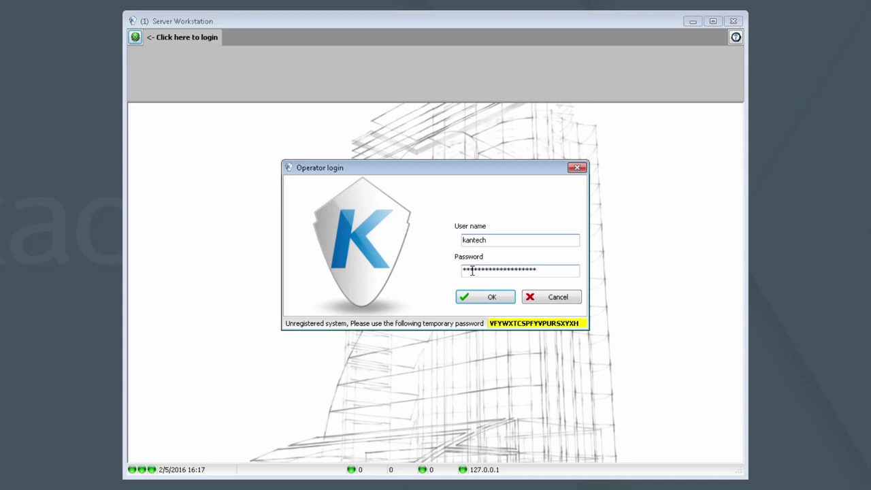
- Log in as the operator and open Registration from the Options tab
left_click(478, 300)
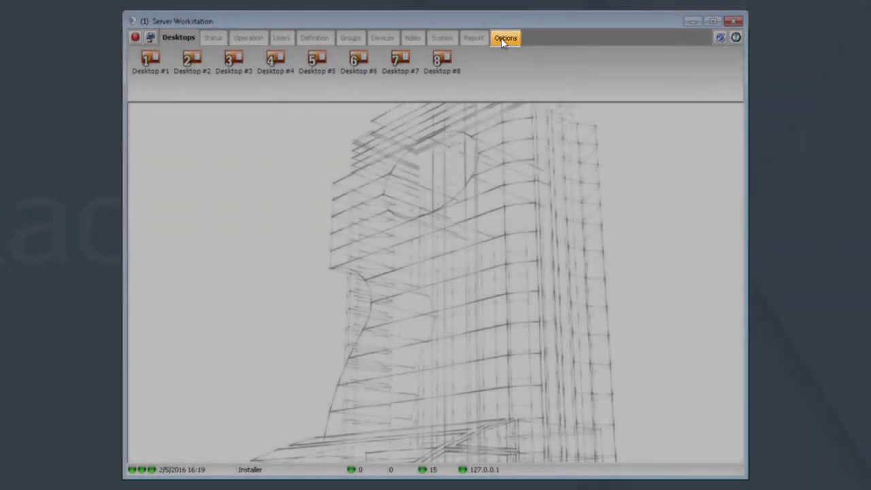
left_click(505, 38)
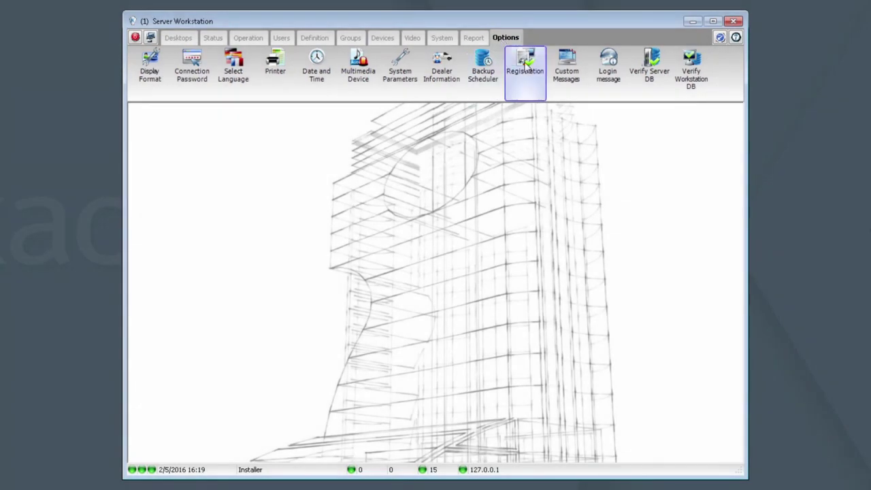
left_click(526, 63)
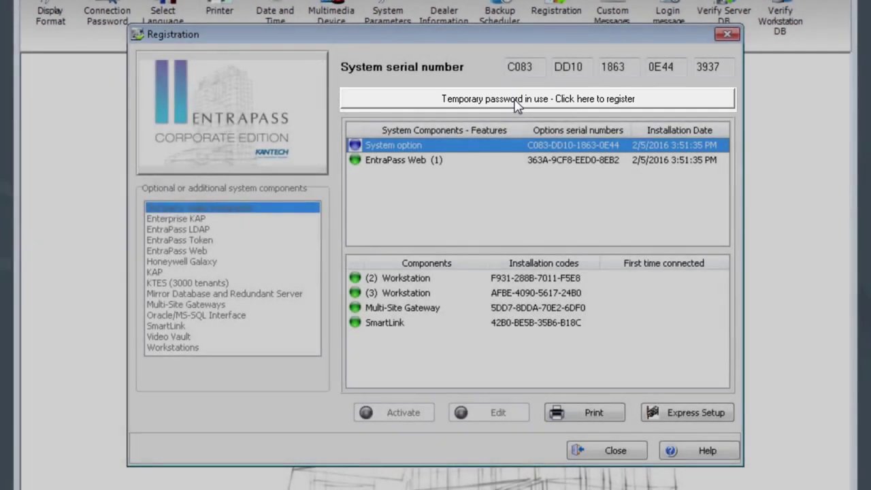
- Enter the four-group registration confirmation code and accept it to register the system
left_click(516, 101)
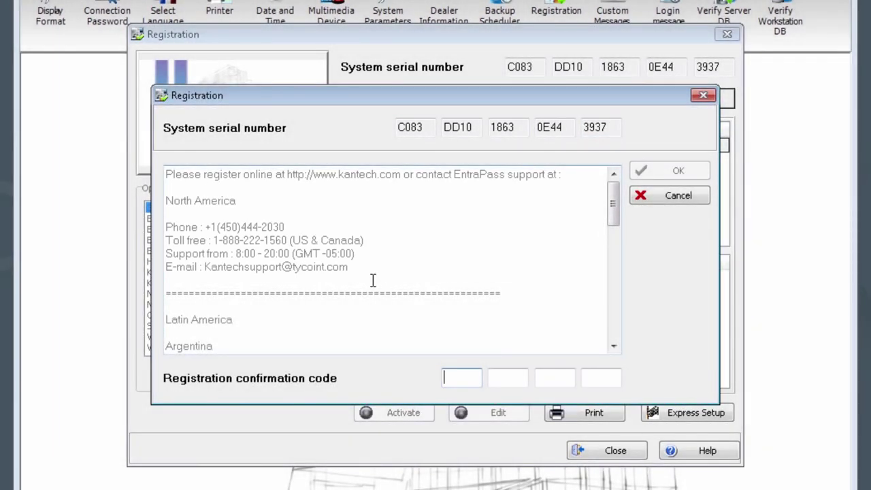
left_click(460, 378)
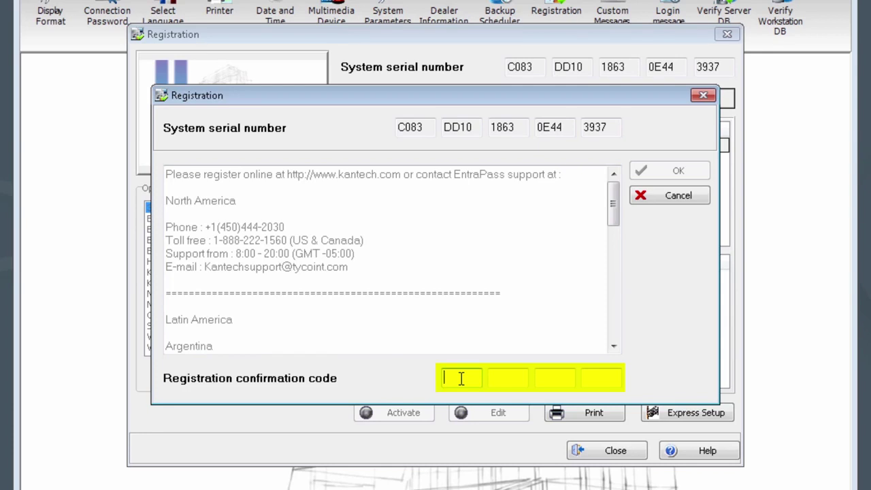
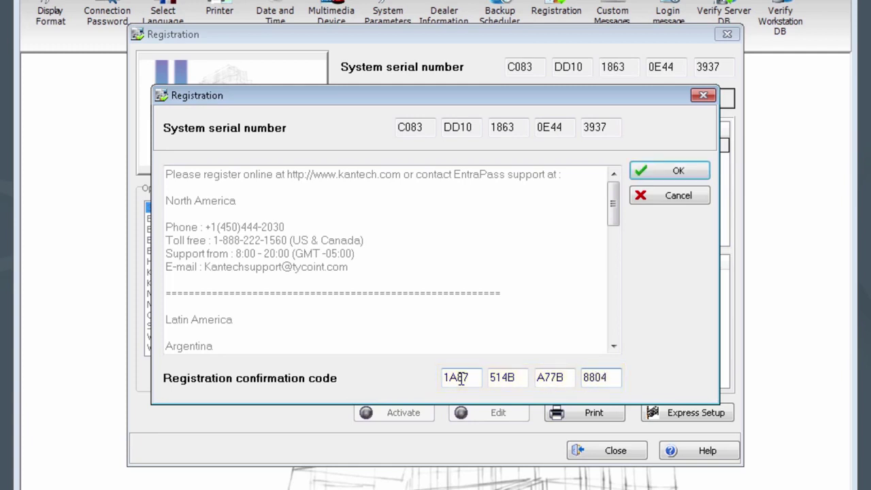
left_click(667, 173)
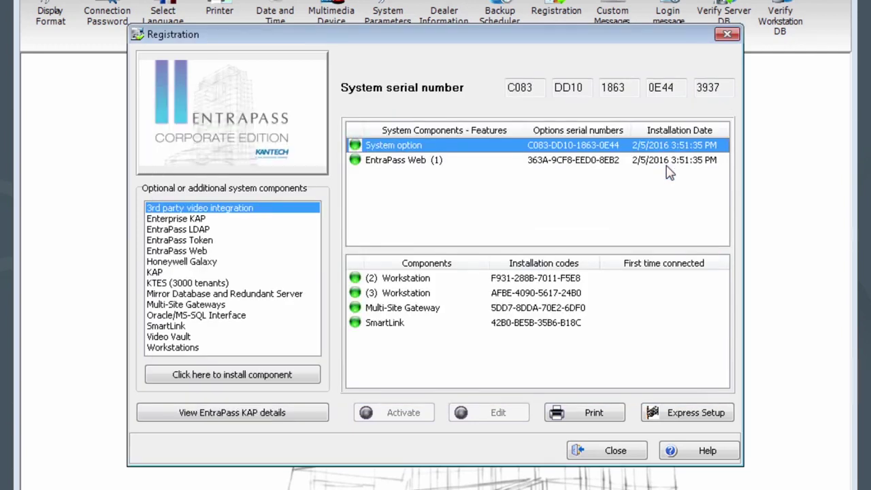
- Close Registration, cancel the Connection Password dialog, and exit Workstation confirming both logout warnings
left_click(610, 453)
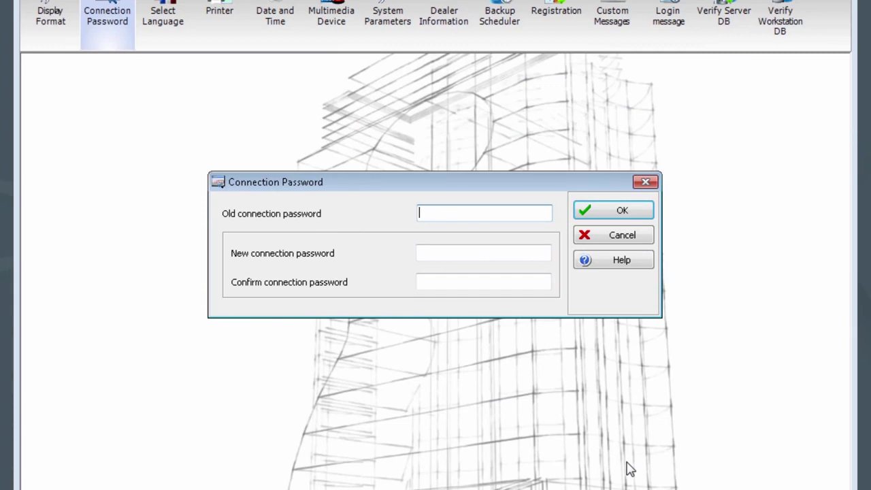
left_click(622, 235)
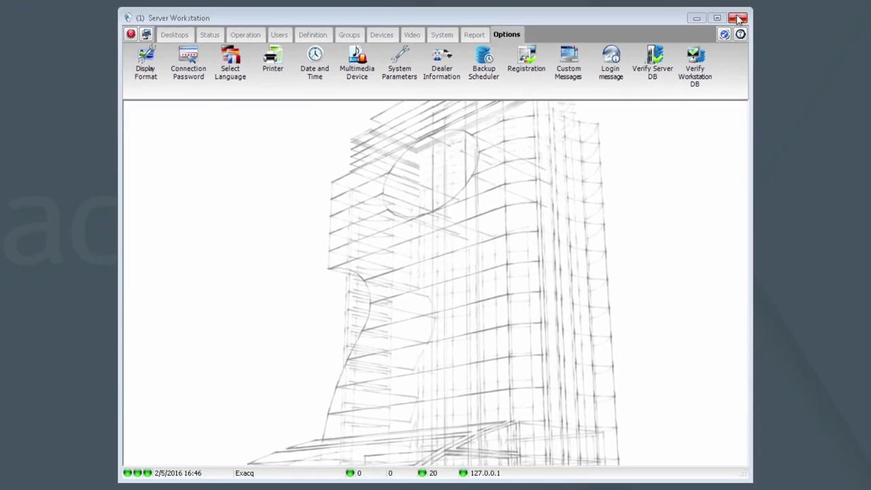
left_click(740, 19)
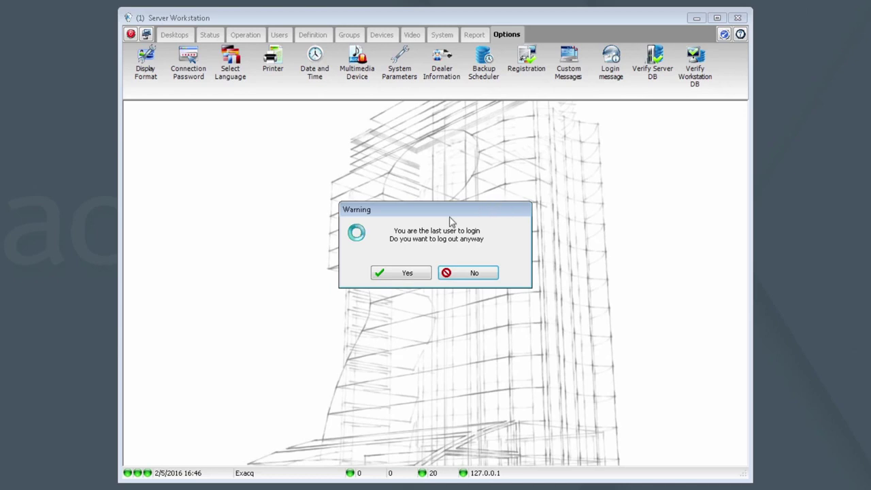
left_click(402, 274)
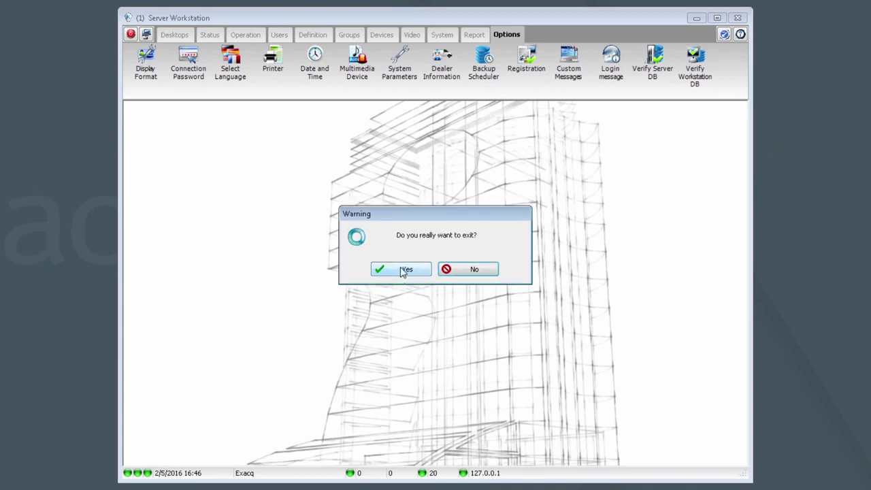
left_click(403, 271)
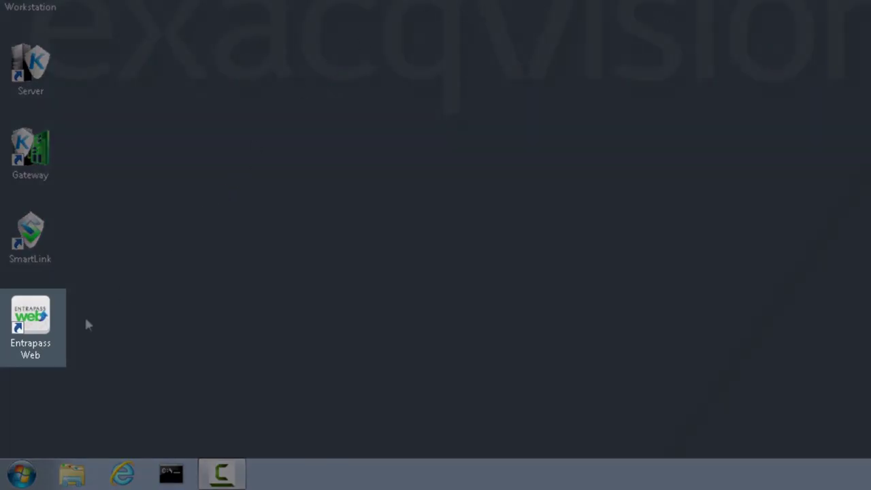
left_click(26, 332)
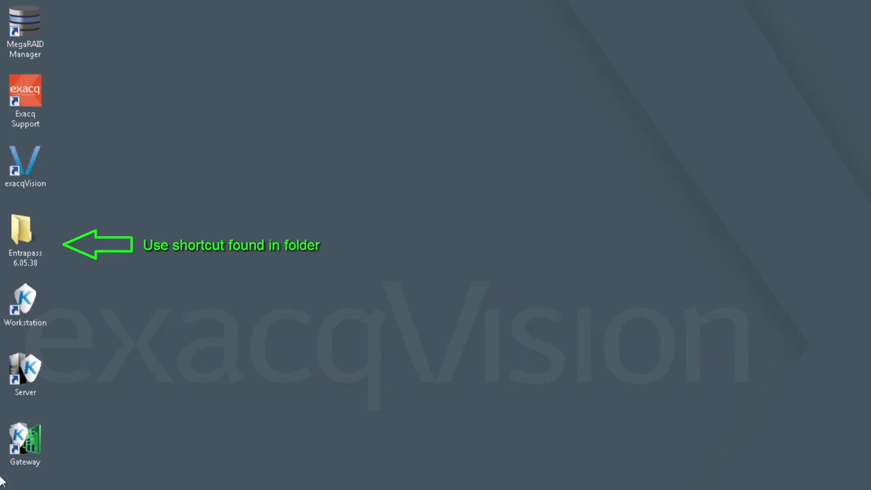
- Open the Entrapass 6.05.38 folder and launch the EntrapassWeb Client Setup shortcut
double_click(24, 235)
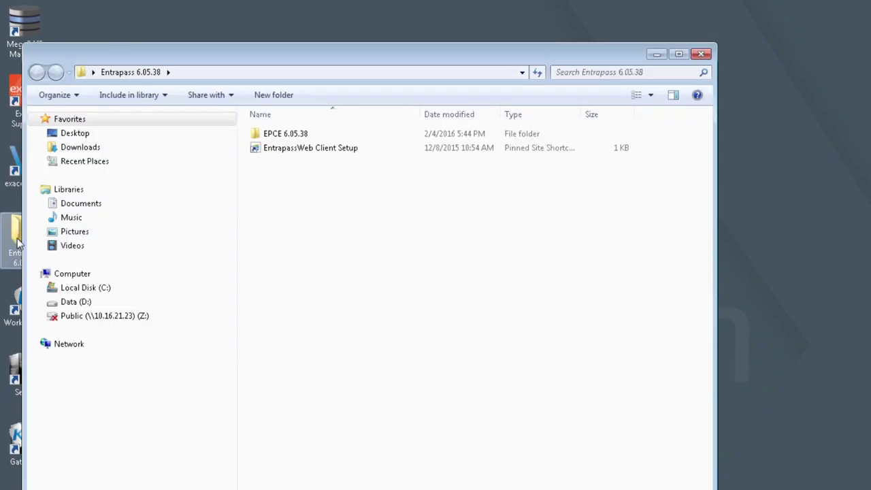
left_click(284, 154)
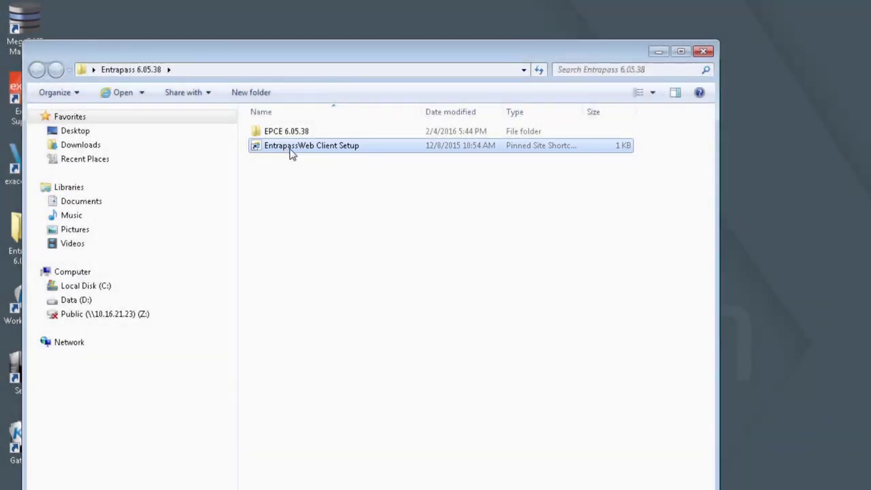
left_click(297, 218)
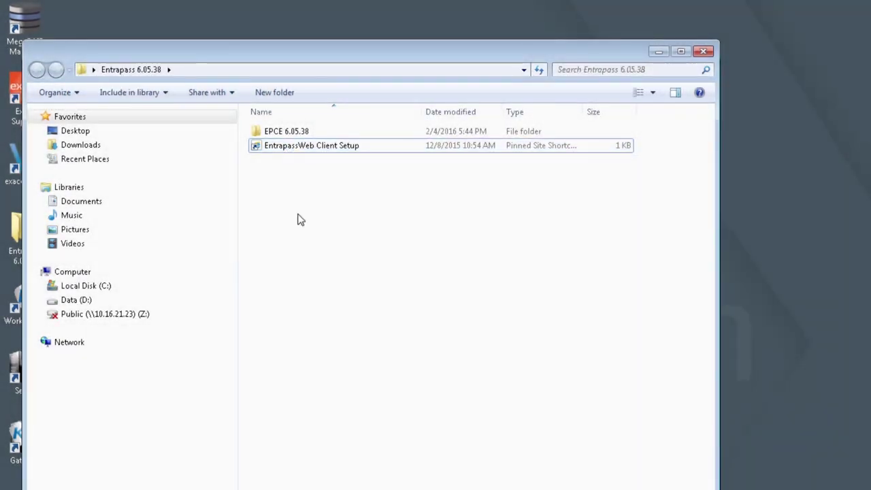
double_click(255, 128)
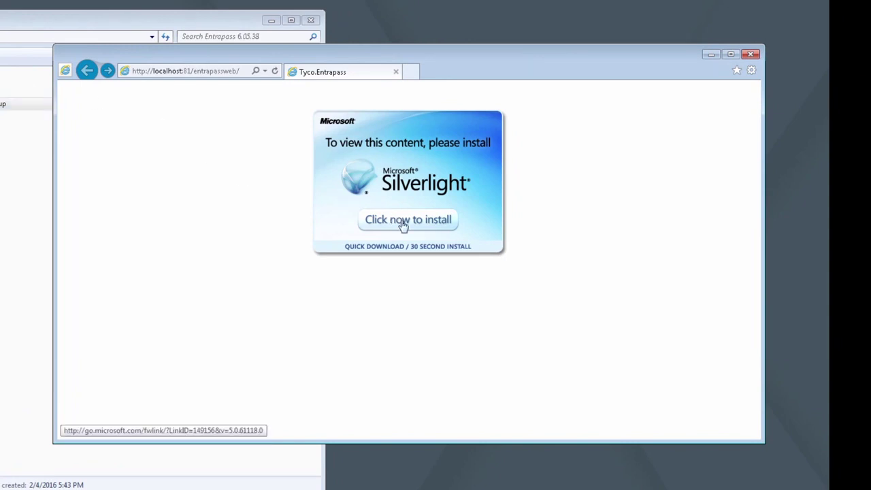
- Download and run the Silverlight installer, install it, skip Microsoft Update, and close it when finished
left_click(403, 226)
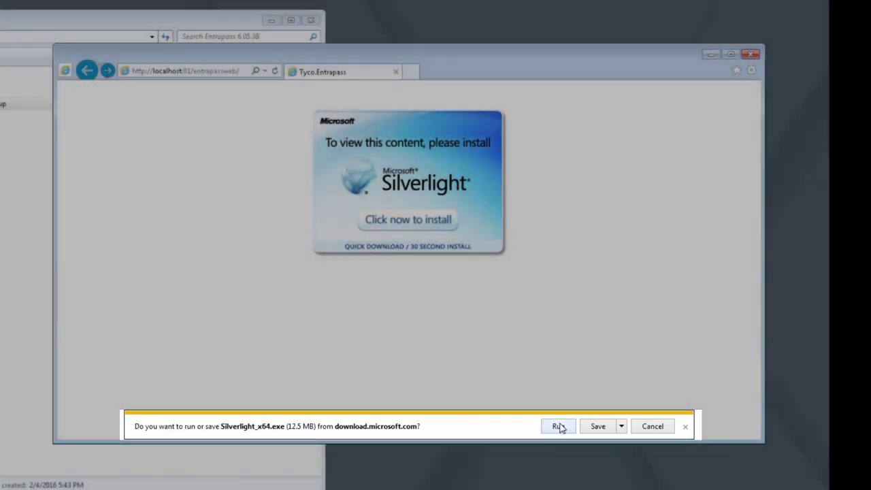
left_click(557, 426)
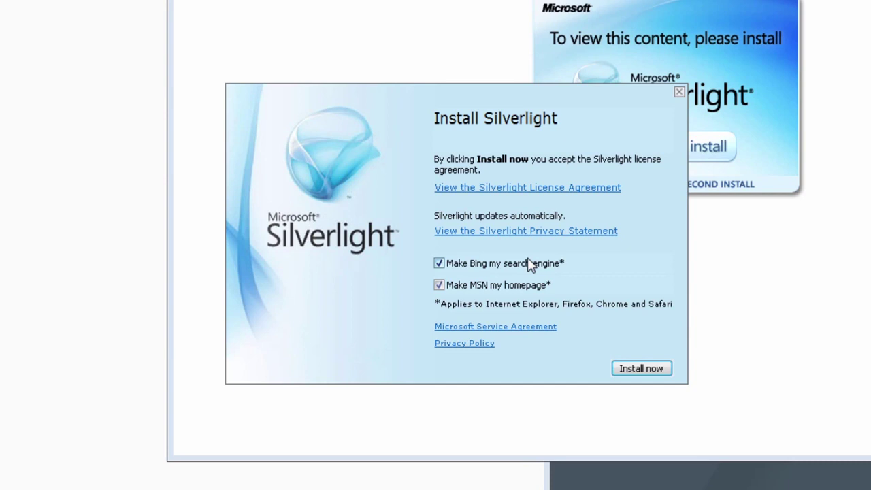
left_click(647, 373)
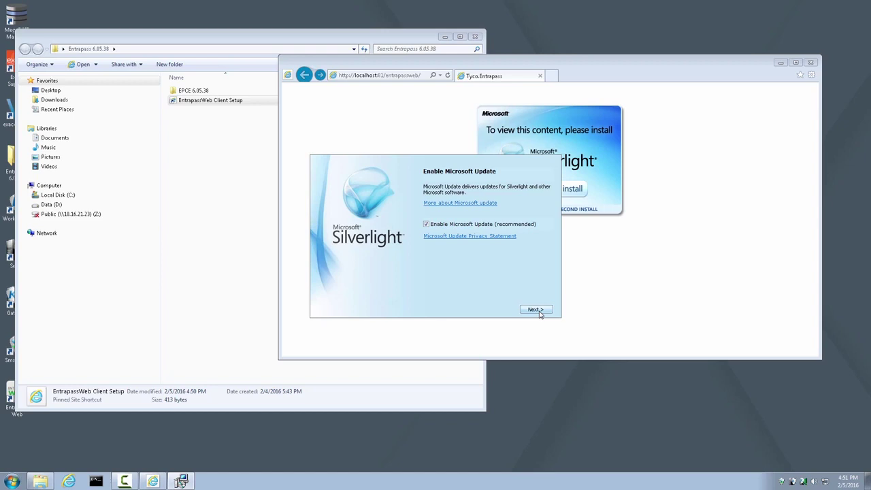
left_click(539, 310)
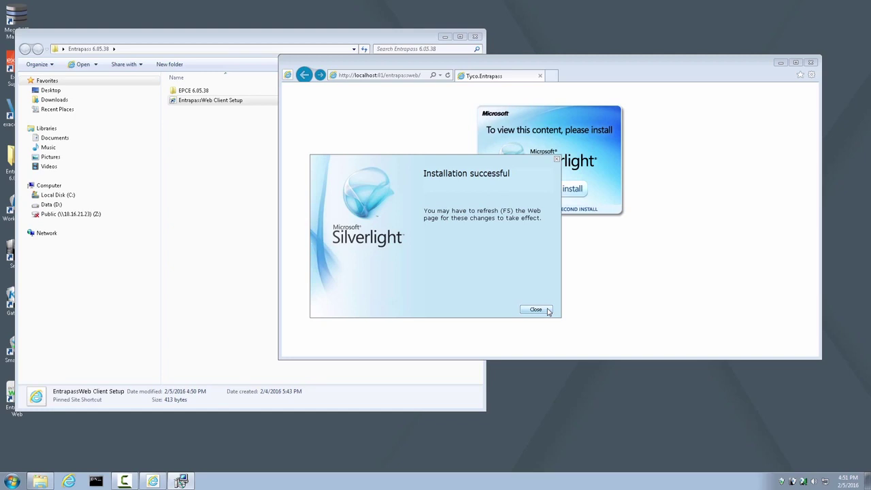
left_click(539, 311)
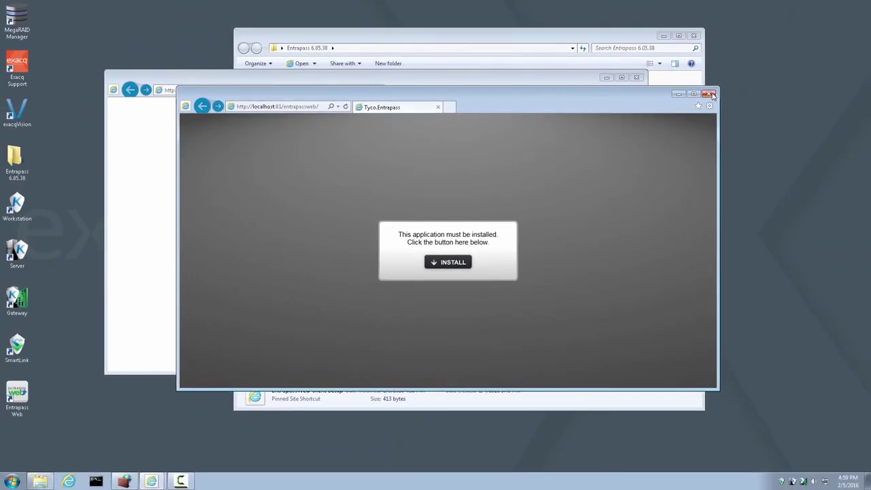
- Close the extra browser window and move the Silverlight page window lower on screen
left_click(709, 94)
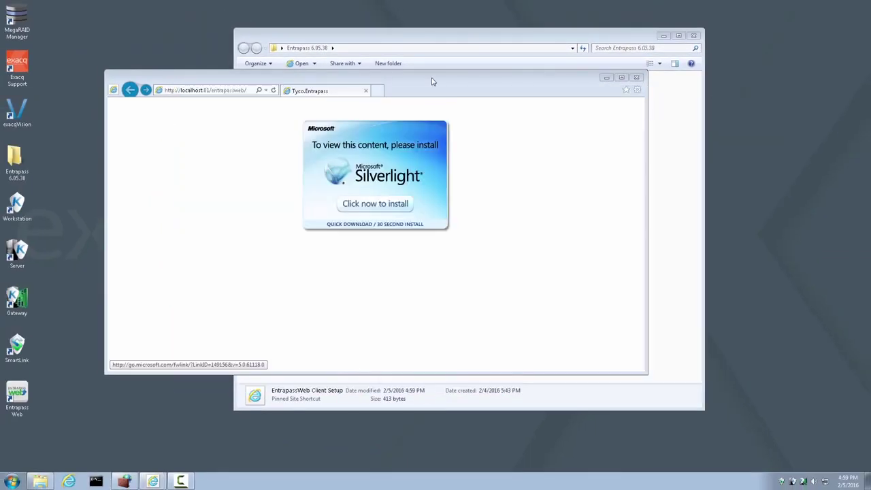
left_click(432, 95)
left_click_drag(431, 94, 435, 149)
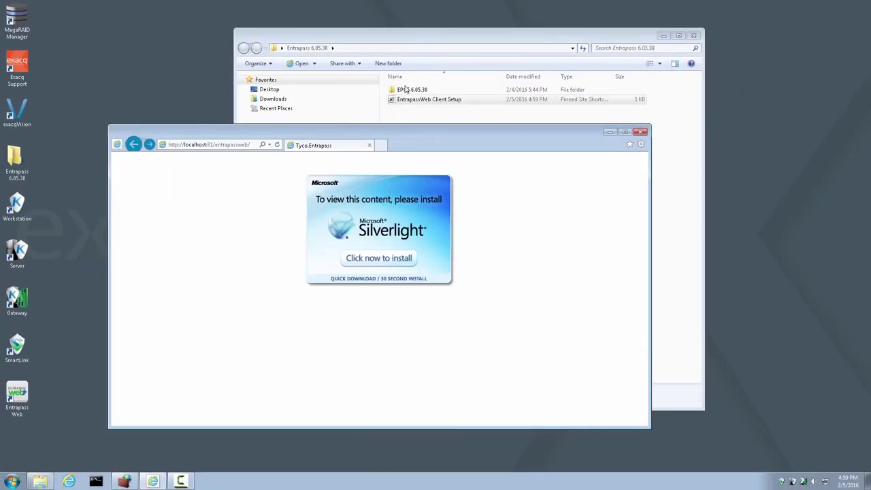
- Relaunch EntrapassWeb Client Setup from Explorer and install the EntraPass Web application, accepting the security warning
left_click(397, 35)
left_click(415, 99)
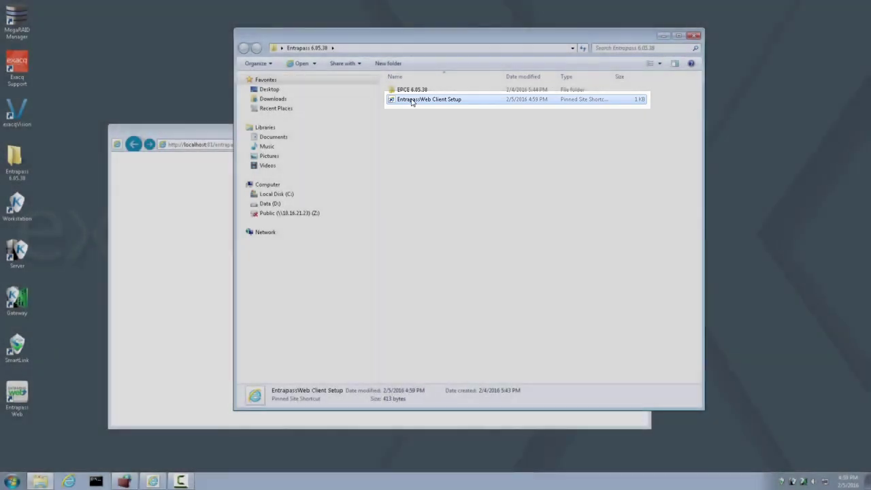
double_click(412, 100)
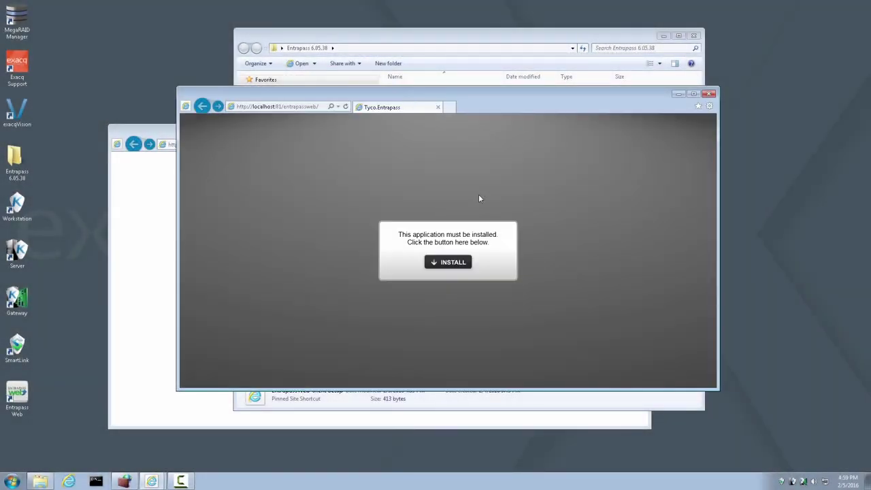
left_click(444, 263)
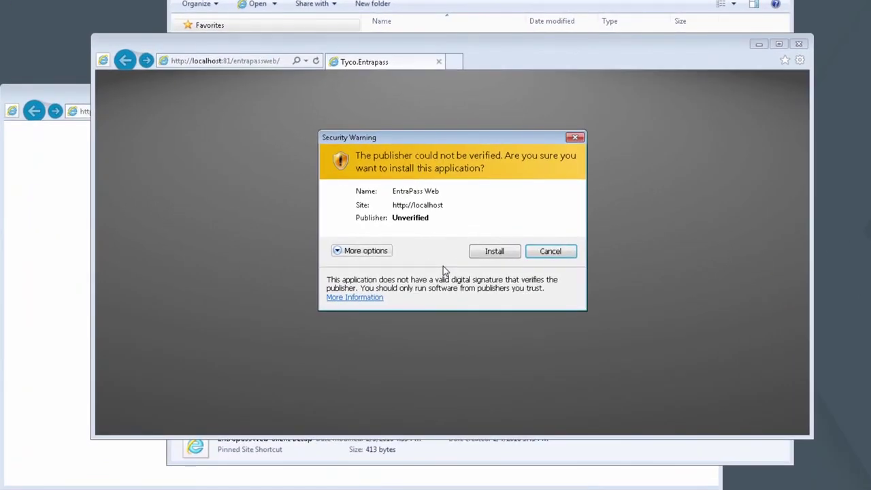
left_click(494, 252)
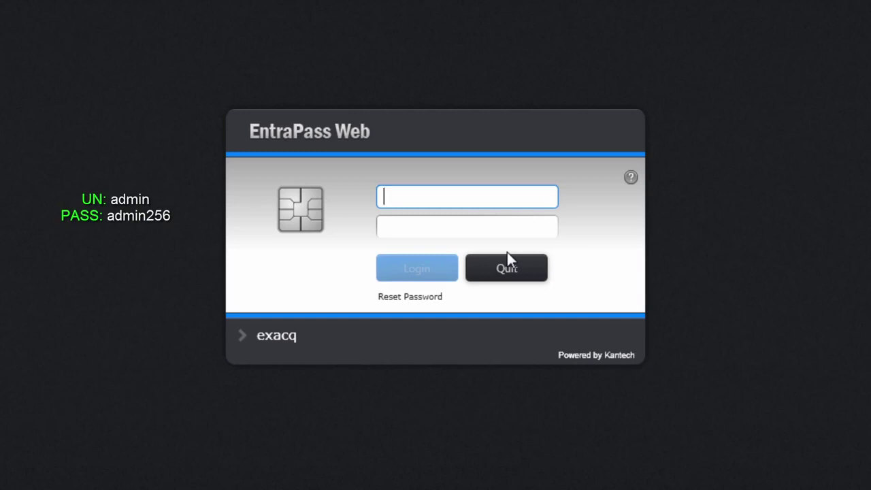
- Log in to EntraPass Web with the operator username and password, then close the client
type("admin")
key("Tab")
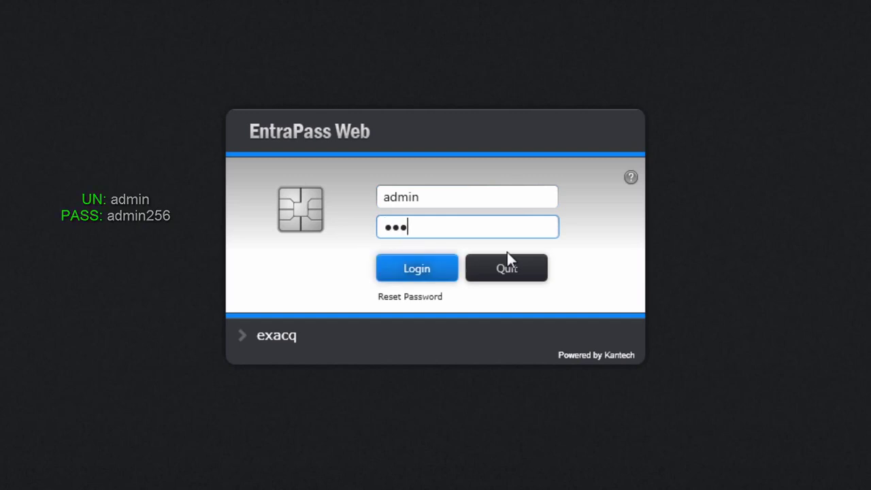
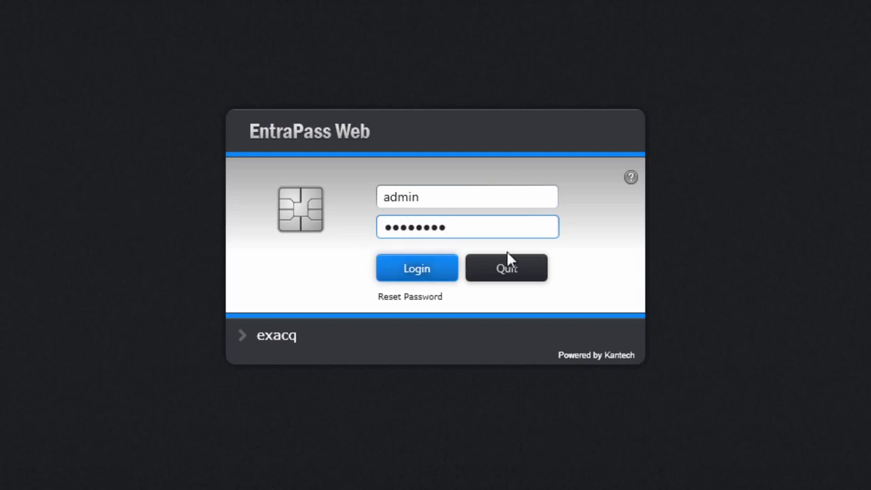
key("Return")
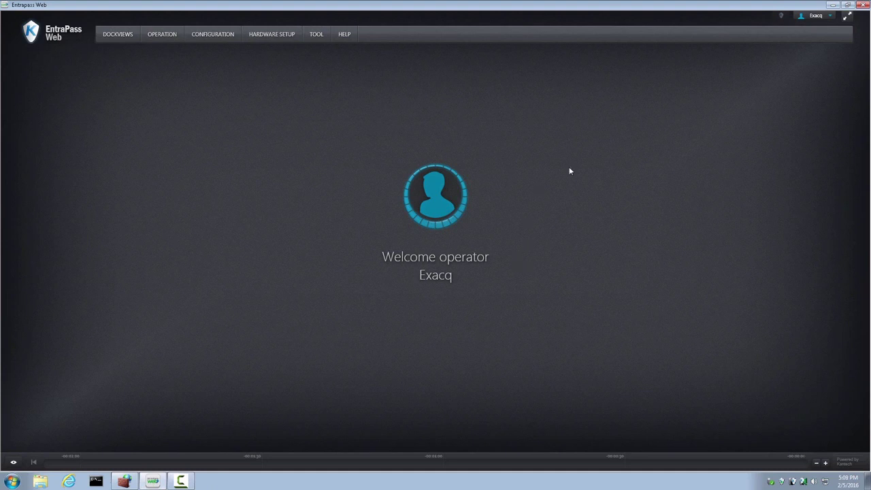
left_click(862, 5)
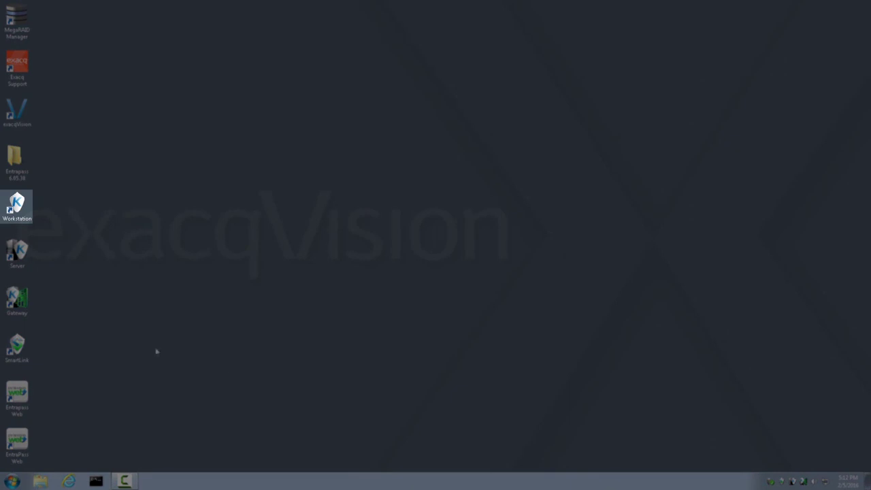
- Launch the EntraPass Workstation from its desktop shortcut
double_click(17, 204)
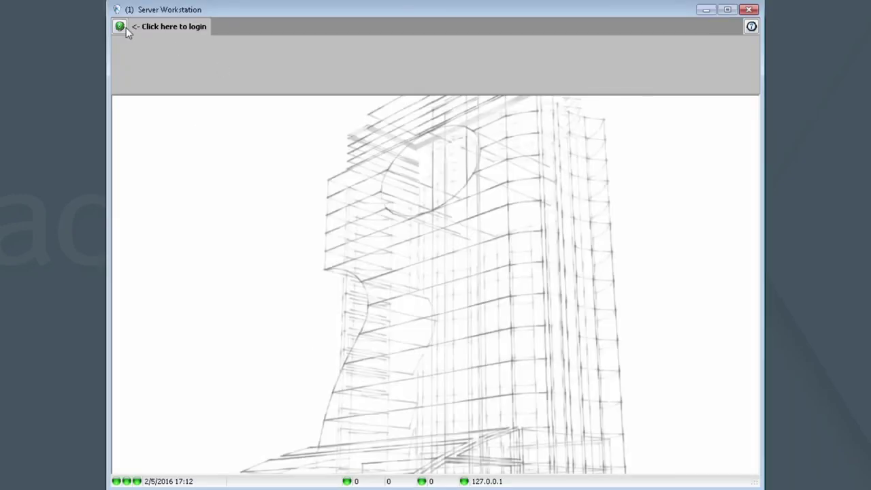
- Log in to the Server Workstation with the administrator user name and password
left_click(121, 26)
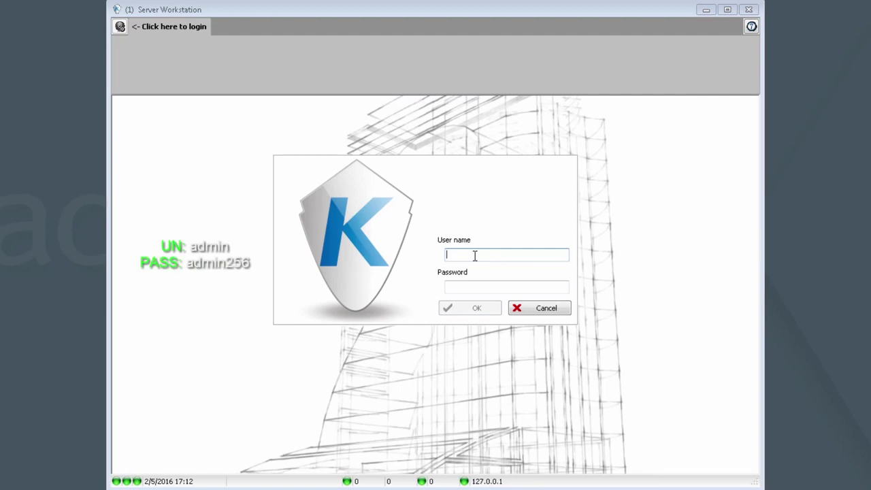
type("admin")
key("Tab")
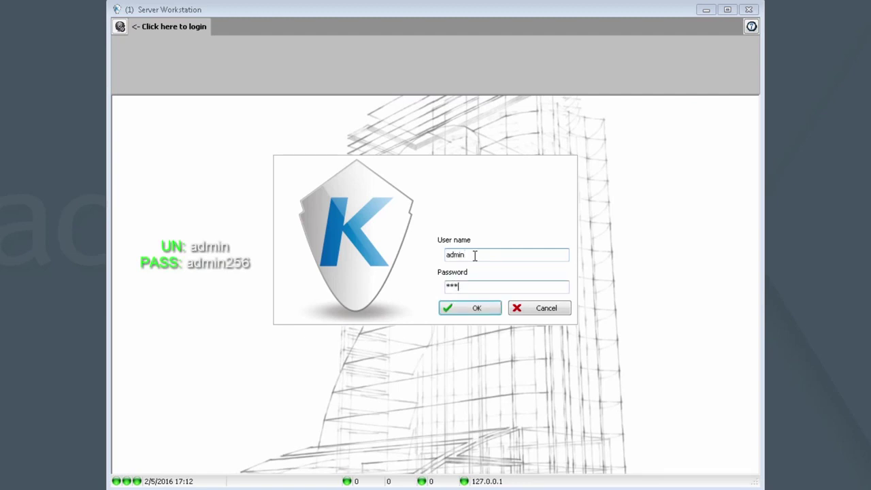
key("Return")
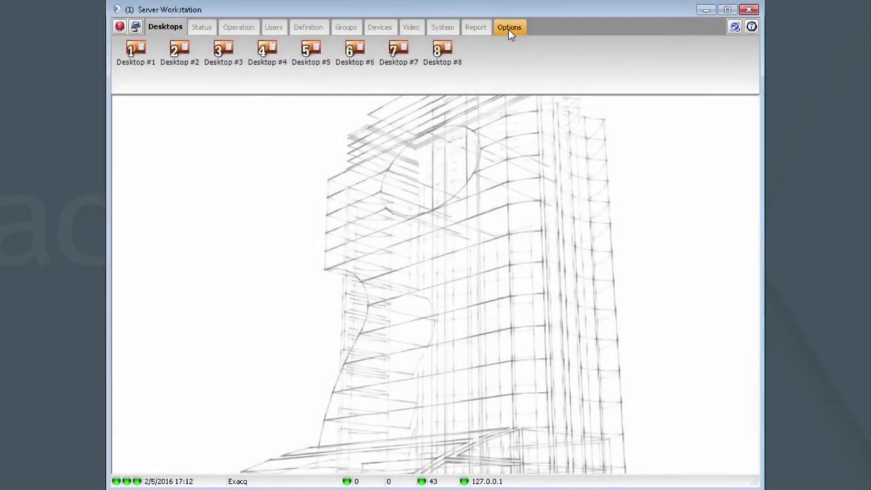
- In Options > Backup Scheduler, set Data backups to the specific folder E:\ on the USB DRIVE
left_click(508, 27)
left_click(484, 56)
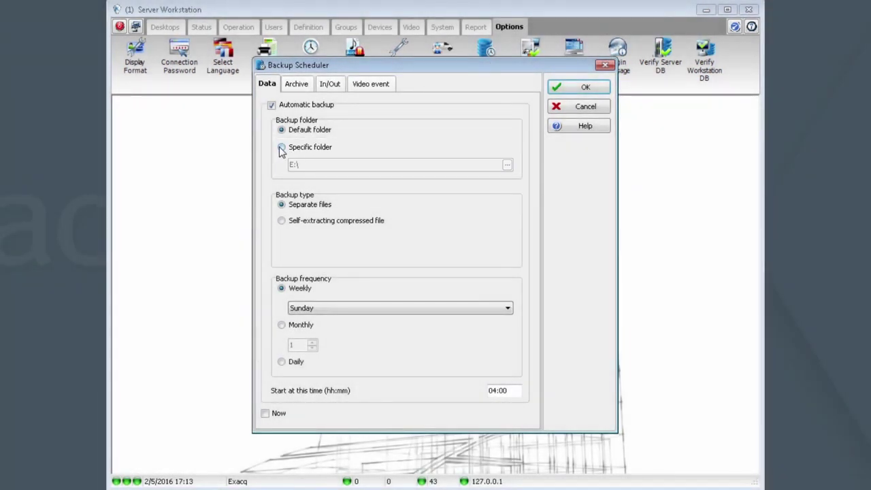
left_click(296, 148)
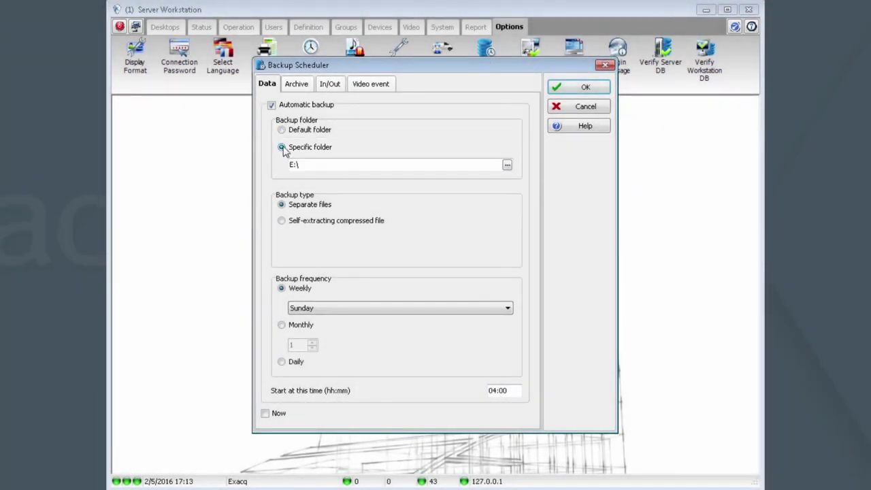
left_click(507, 165)
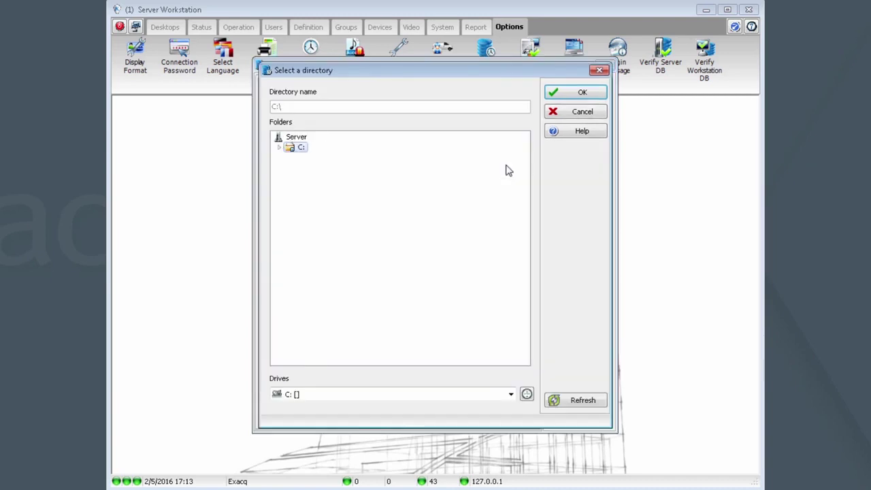
left_click(511, 394)
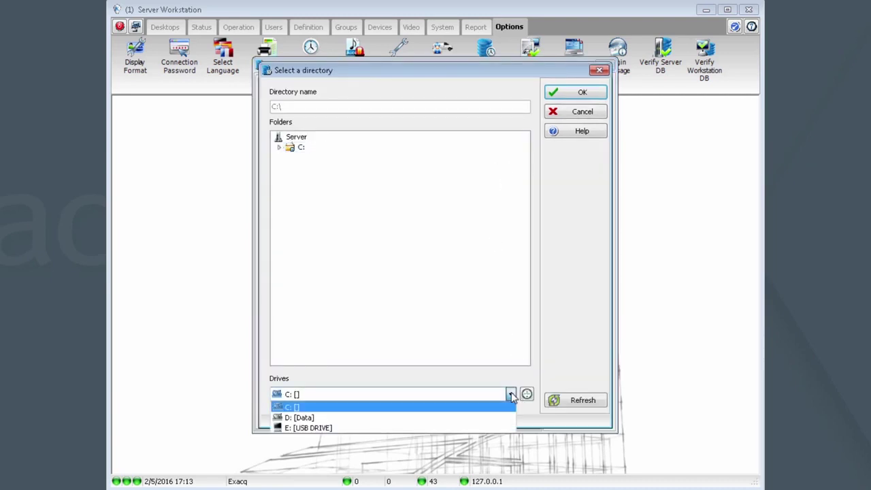
left_click(365, 428)
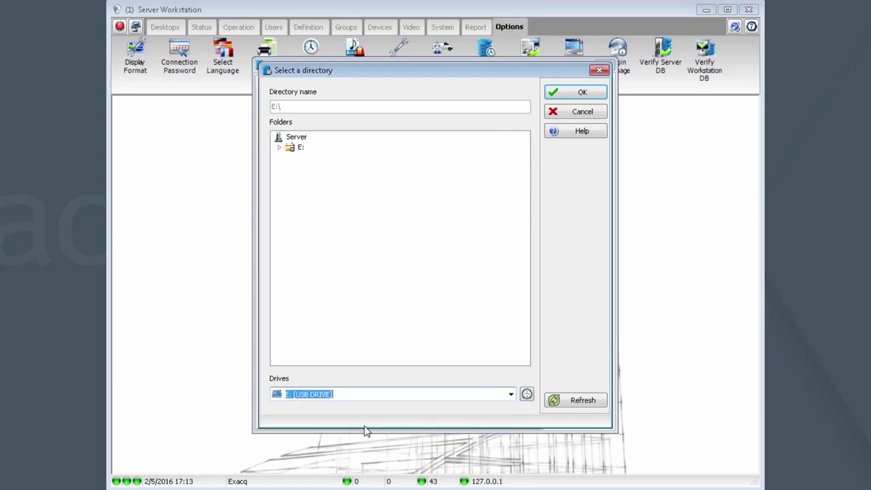
left_click(577, 94)
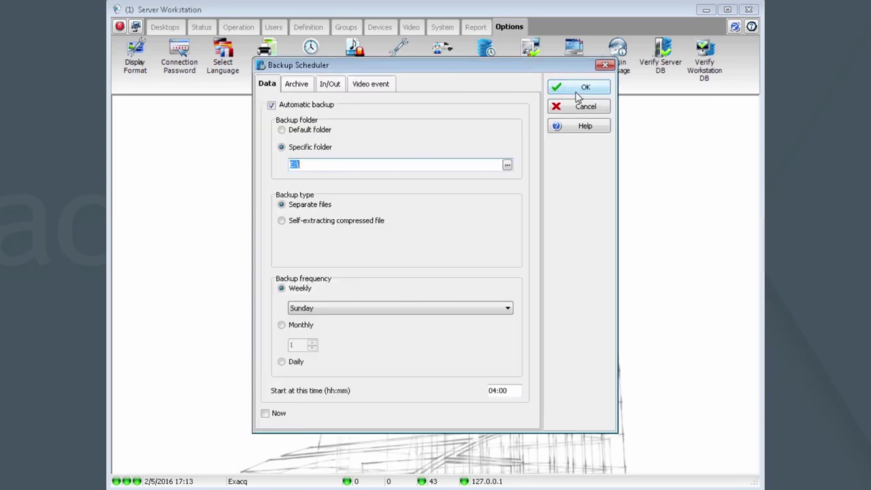
- Set Archive backups to the specific folder E:\ on the USB DRIVE
left_click(294, 85)
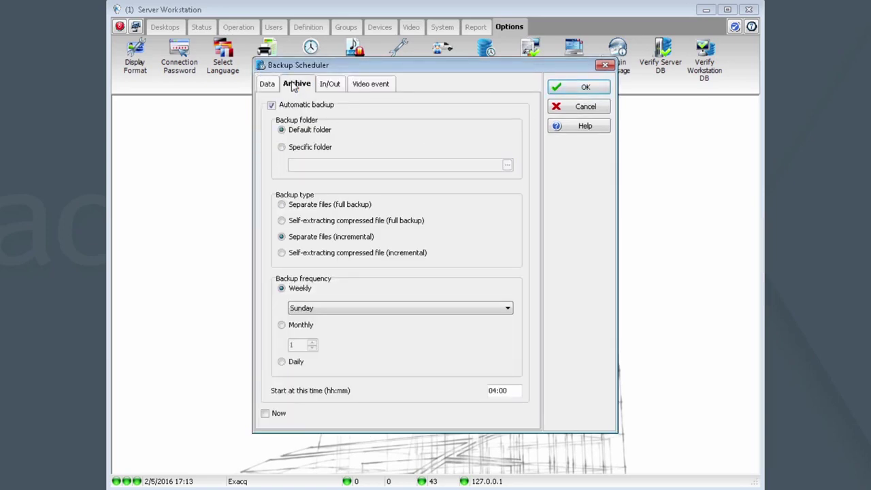
left_click(282, 148)
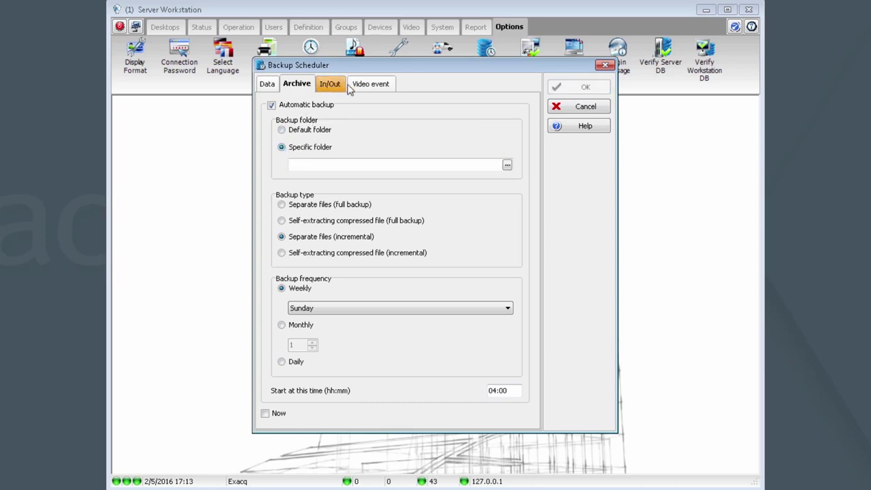
left_click(507, 165)
left_click(511, 394)
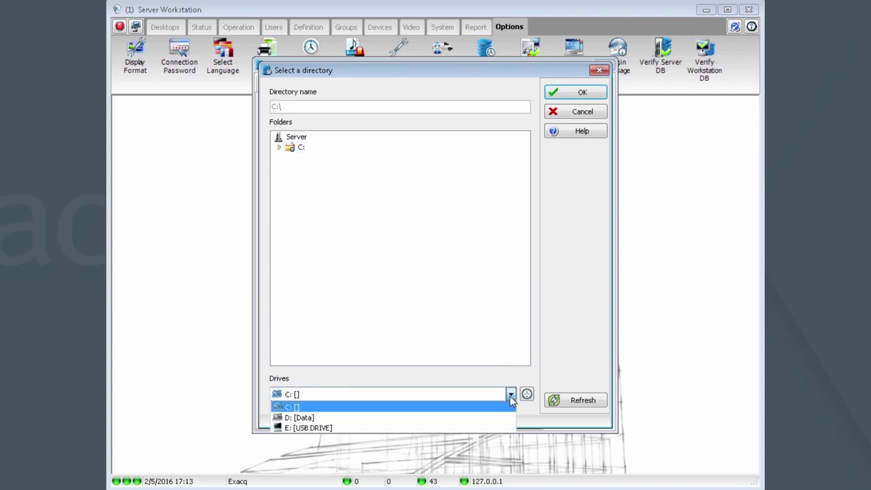
left_click(432, 427)
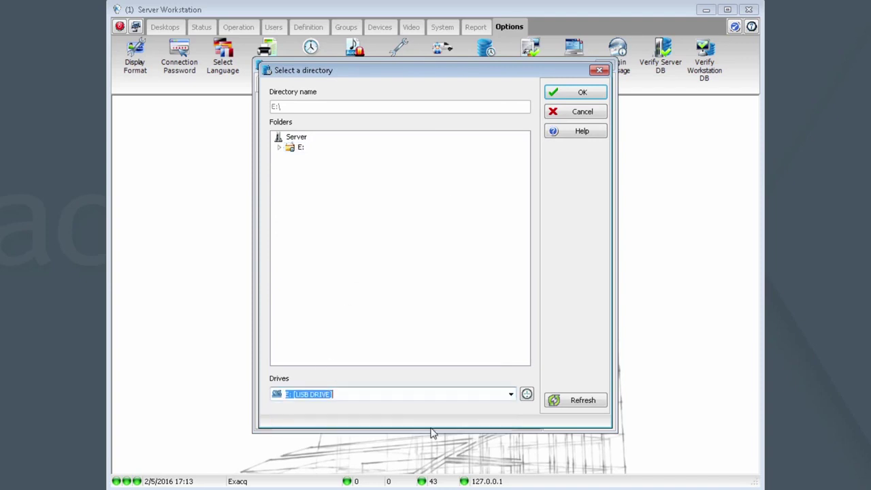
left_click(568, 95)
- Set In/Out backups to the specific folder E:\ on the USB DRIVE
left_click(330, 84)
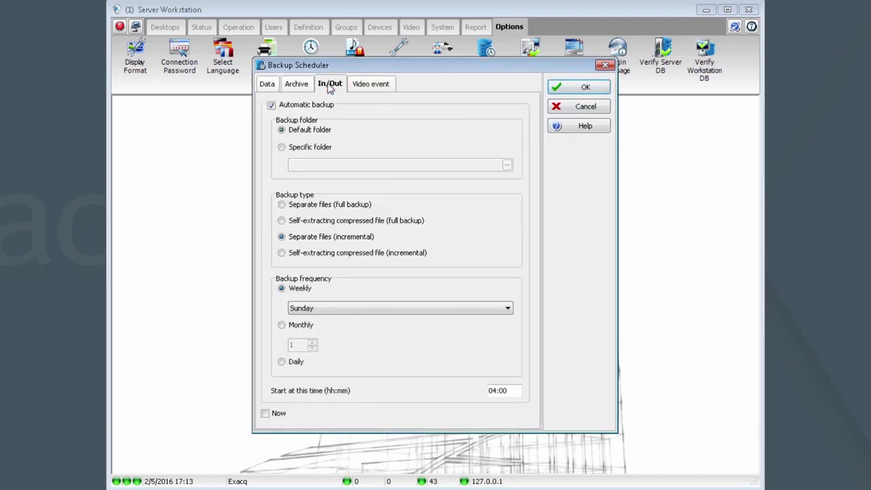
left_click(283, 148)
left_click(507, 165)
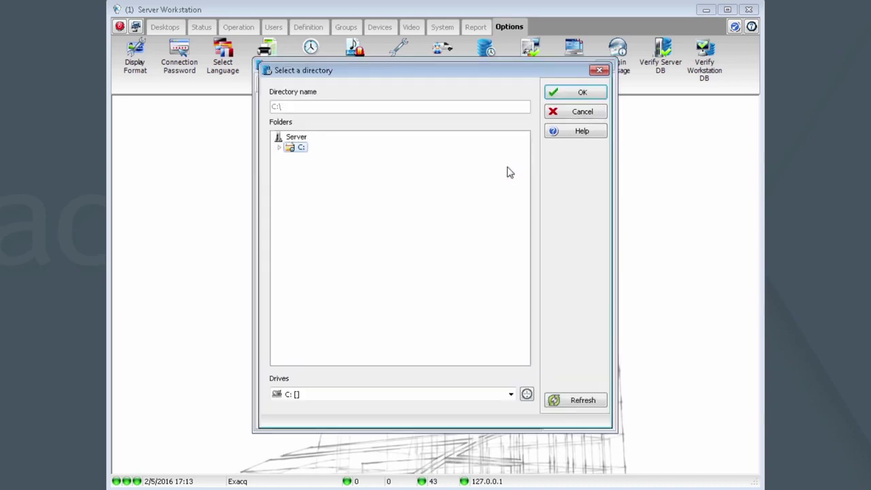
left_click(511, 394)
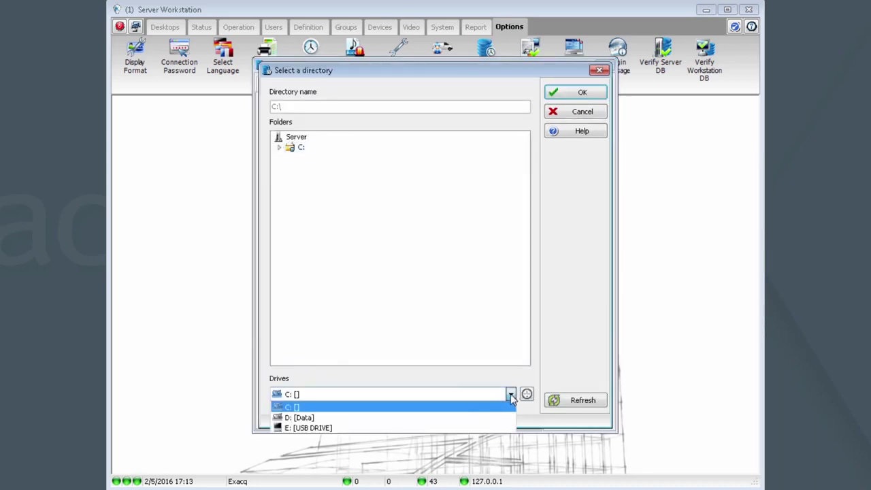
left_click(449, 427)
left_click(563, 95)
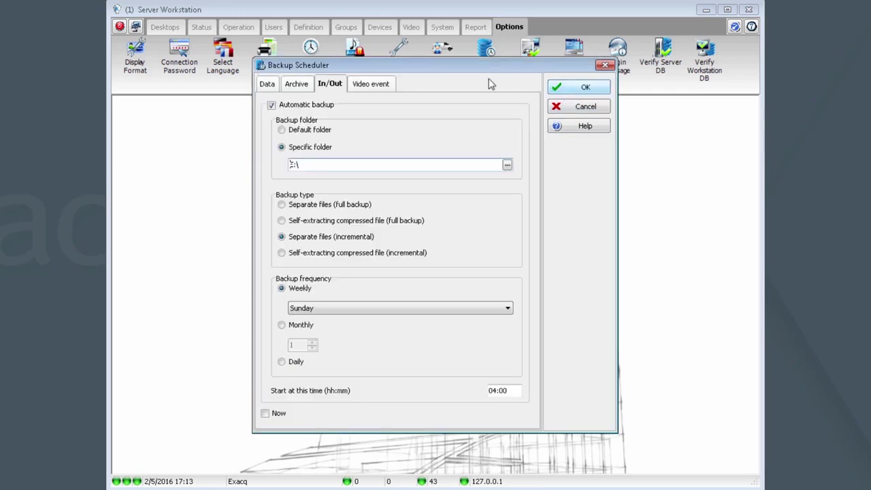
- Set Video event backups to the specific folder E:\ on the USB DRIVE
left_click(371, 85)
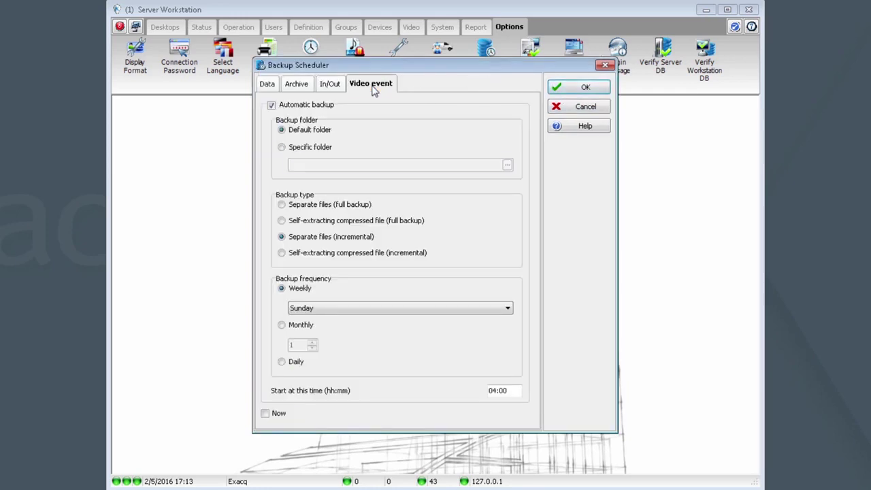
left_click(310, 148)
left_click(507, 166)
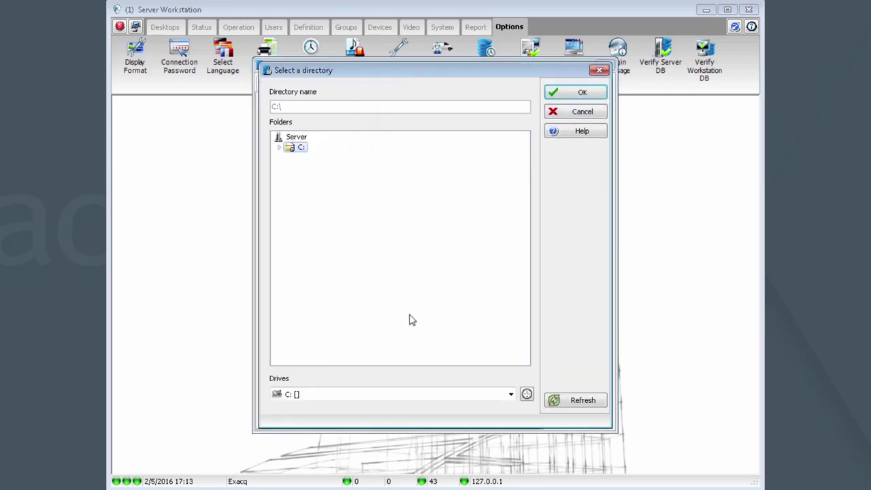
left_click(512, 397)
left_click(472, 427)
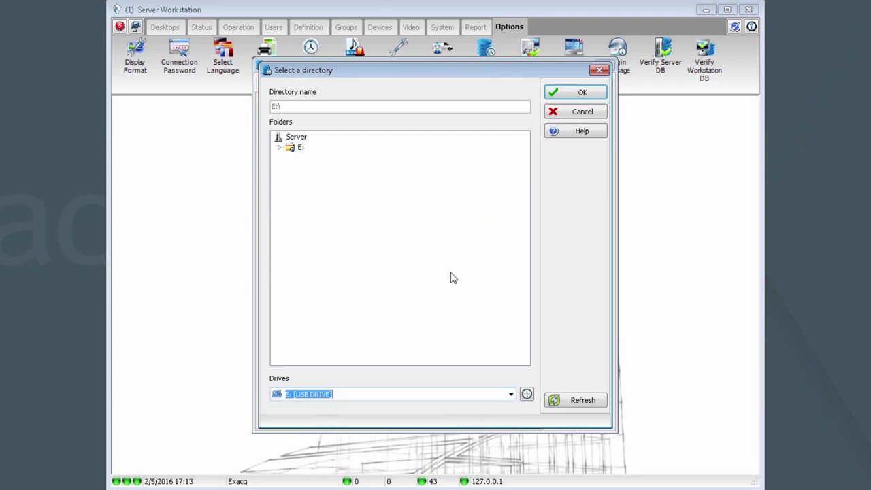
left_click(568, 98)
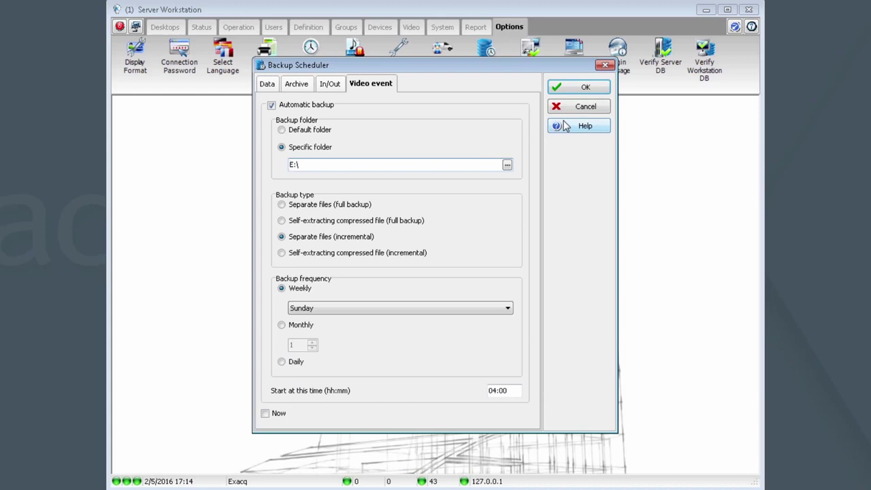
- Save the Backup Scheduler changes, then log out and close the Workstation
left_click(583, 89)
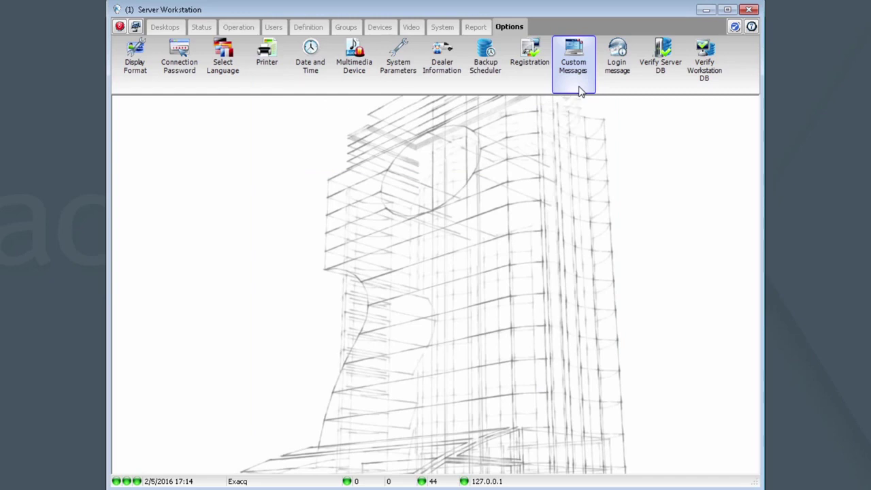
left_click(750, 10)
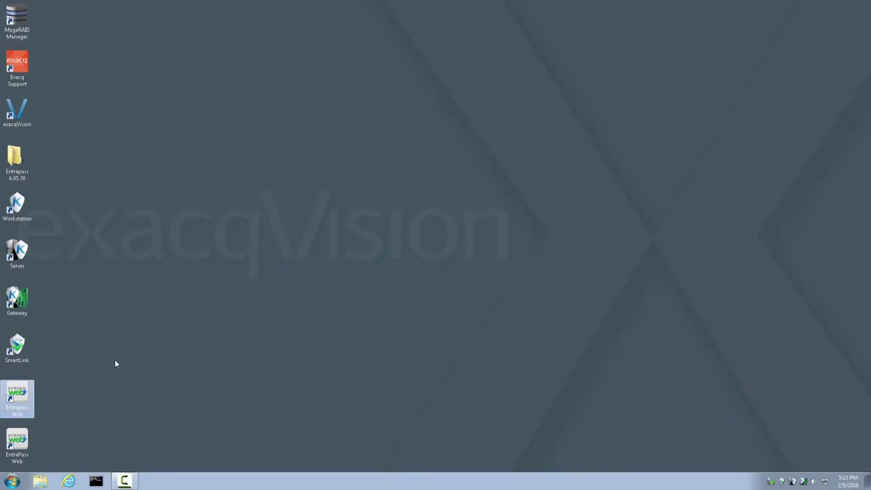
- Delete the duplicate EntraPass Web shortcut from the desktop, confirming the deletion
right_click(15, 397)
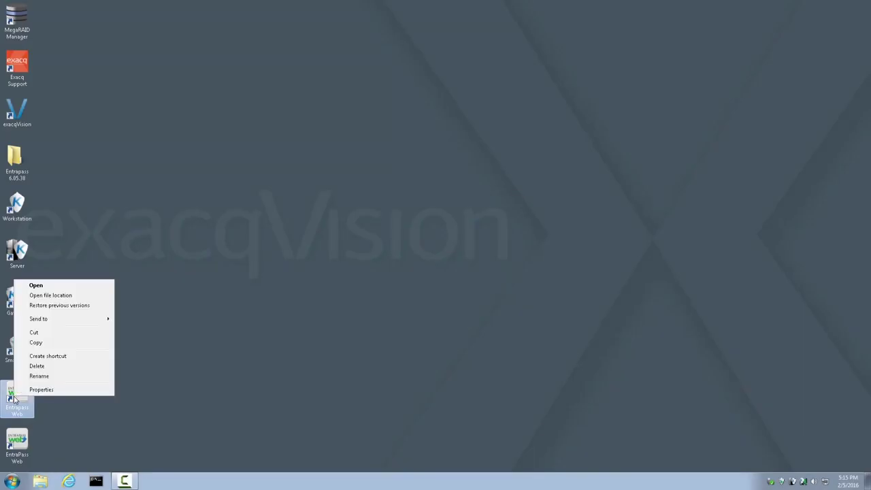
left_click(36, 366)
left_click(454, 279)
- Move the remaining EntraPass Web shortcut up into place on the desktop
left_click(18, 444)
left_click_drag(19, 447, 19, 405)
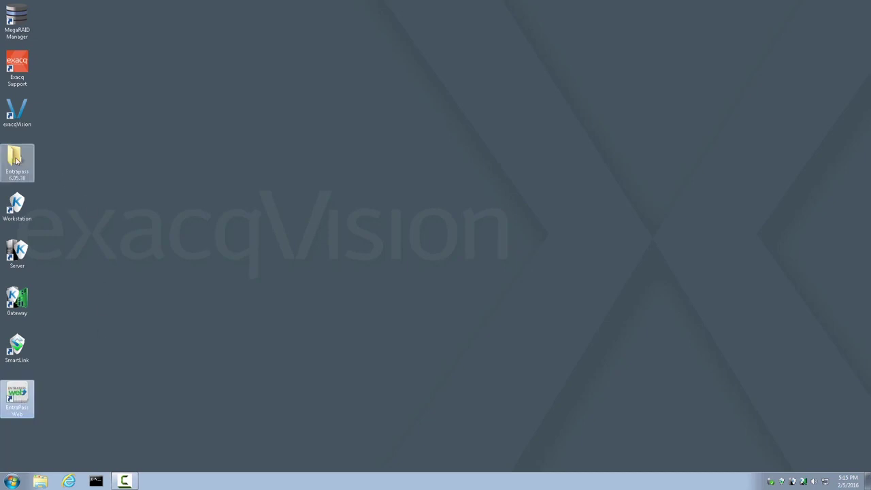
left_click_drag(98, 196, 27, 164)
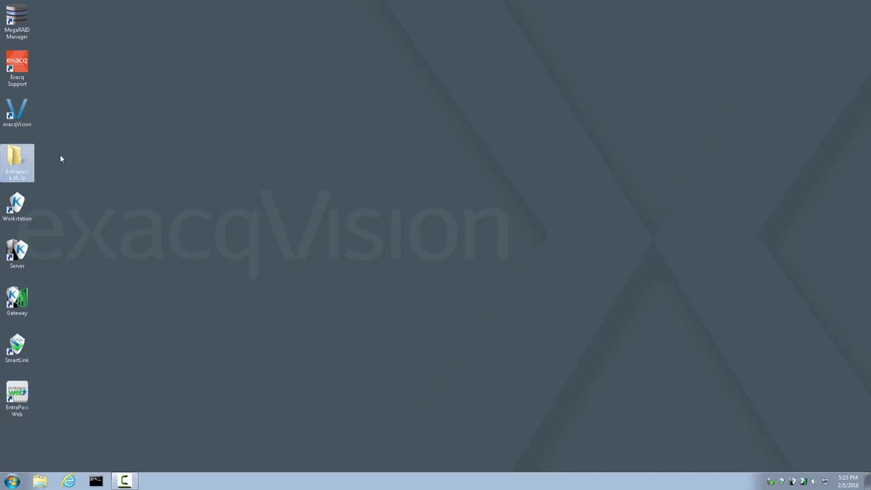